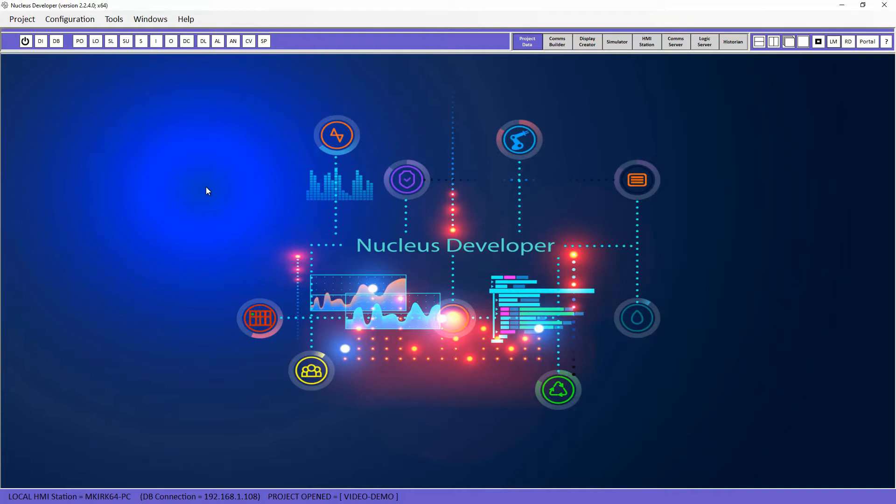
Open the input indications list and filter it by source GE1, MB1 and MB2 in turn to compare their formats
click(156, 41)
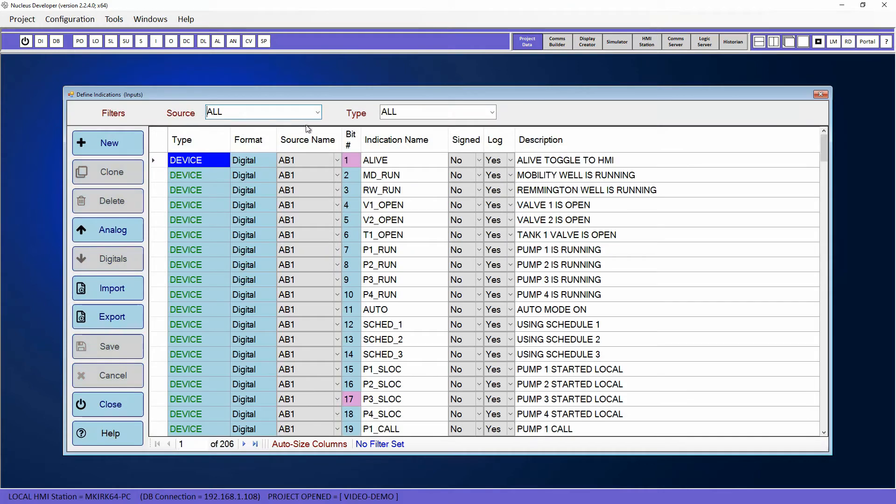
click(317, 112)
click(224, 156)
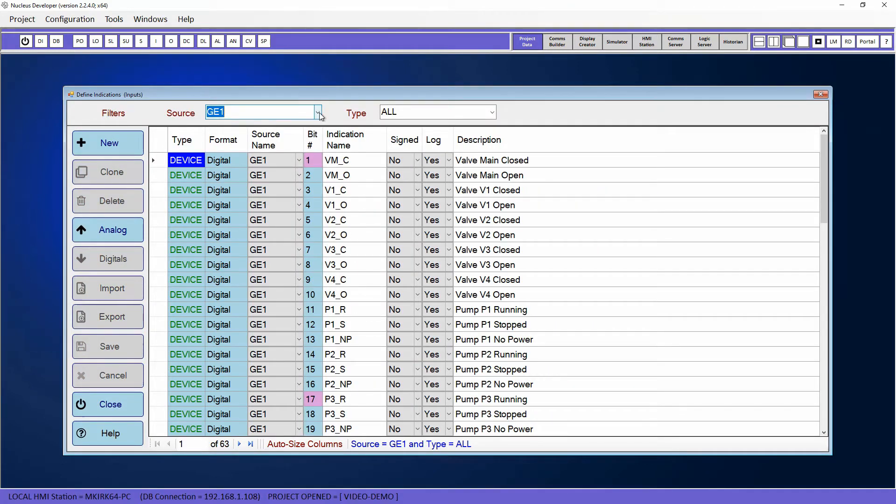
click(318, 113)
click(229, 180)
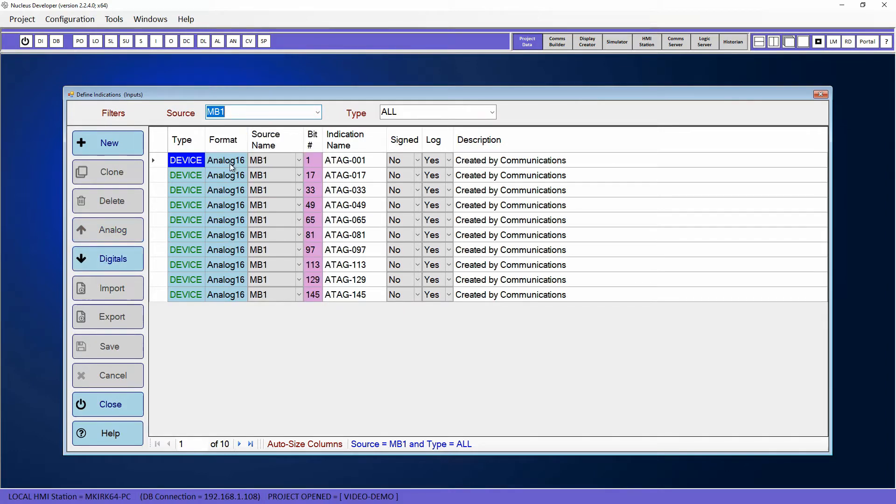
click(318, 113)
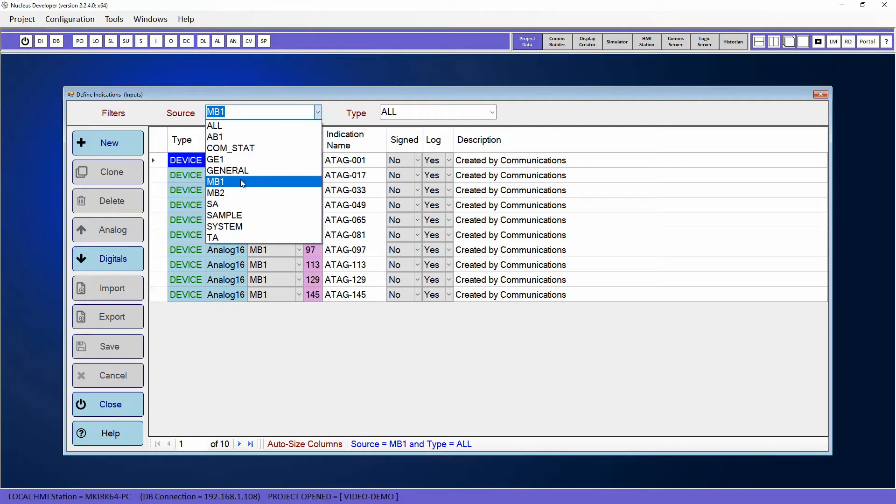
click(230, 192)
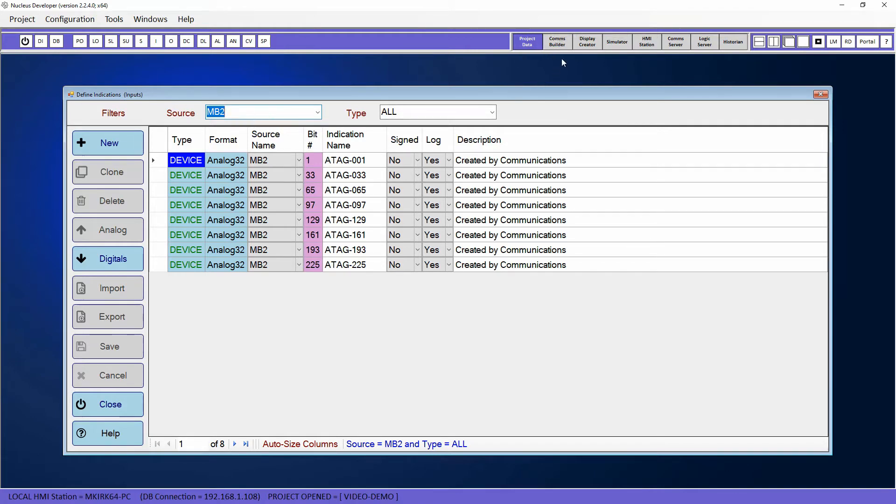
Inspect the data type options of the MB2 read group in Comms Builder, and return to Project Data
click(557, 42)
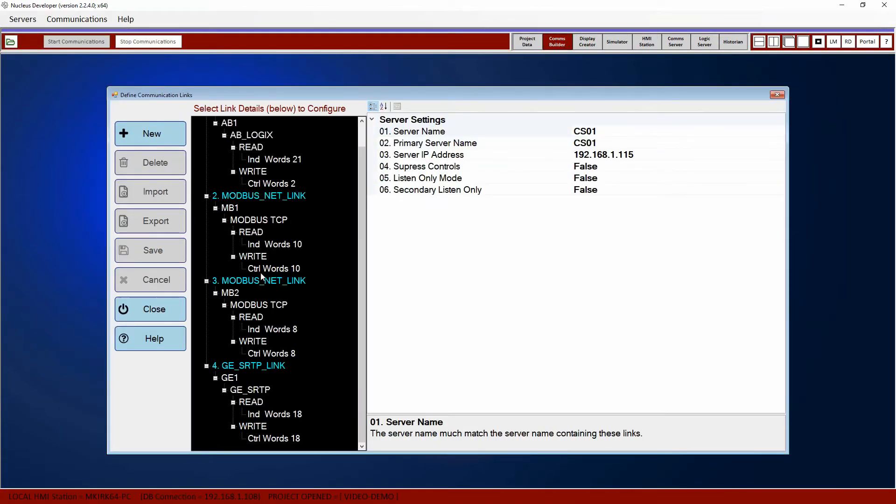
click(264, 330)
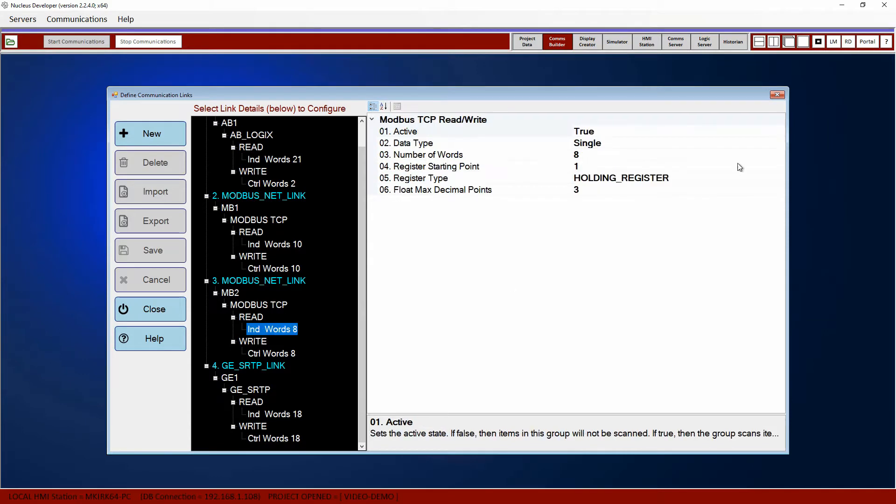
click(758, 139)
click(782, 142)
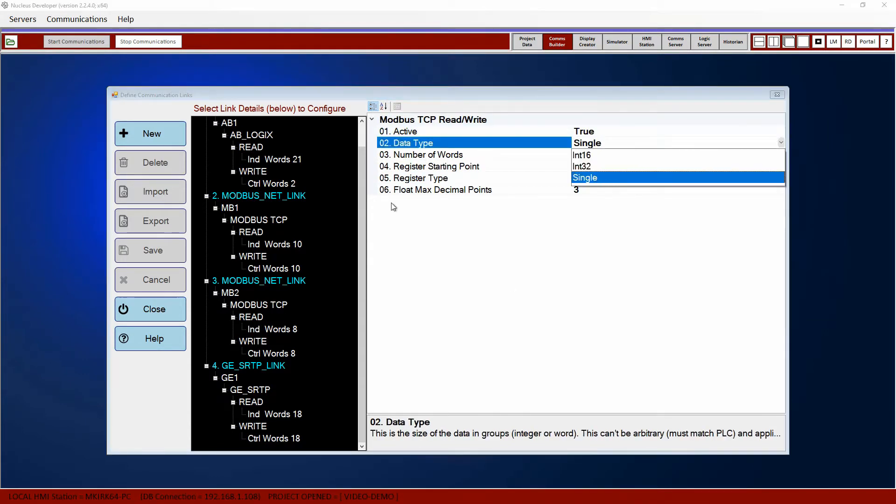
click(232, 294)
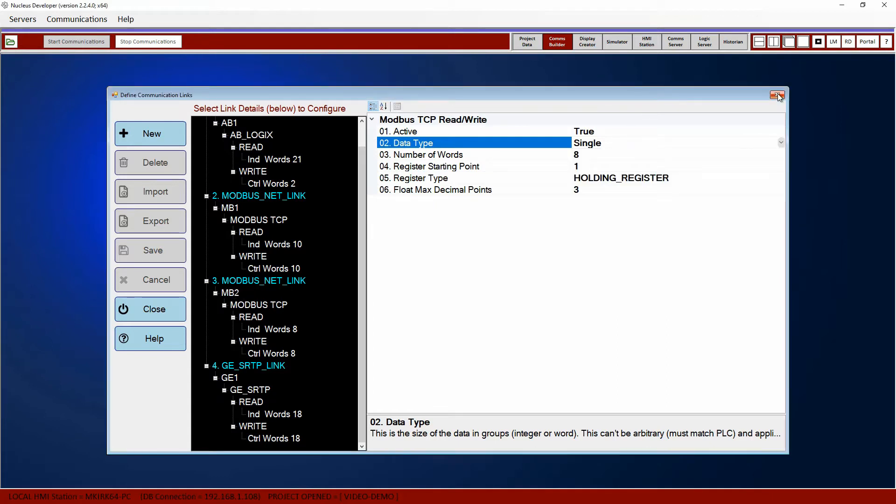
click(532, 40)
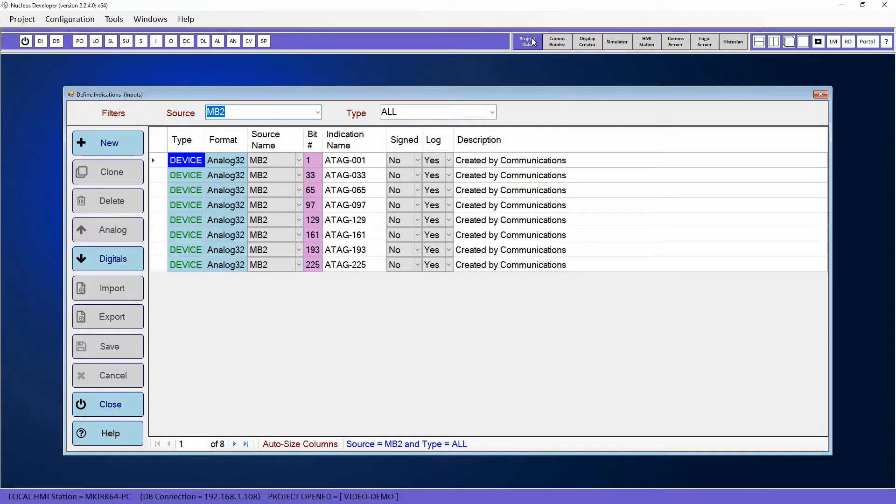
Close the indications list, open the analog values configuration and filter it to source MB2
click(821, 94)
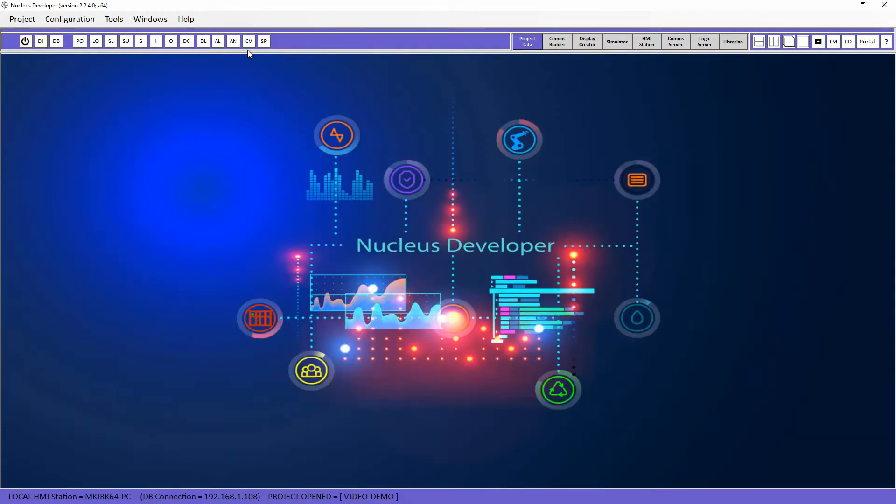
click(235, 43)
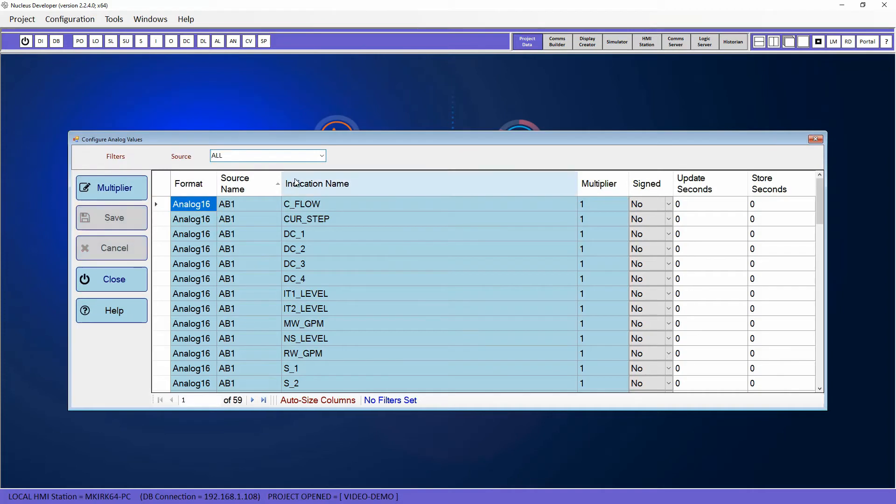
click(321, 156)
click(215, 229)
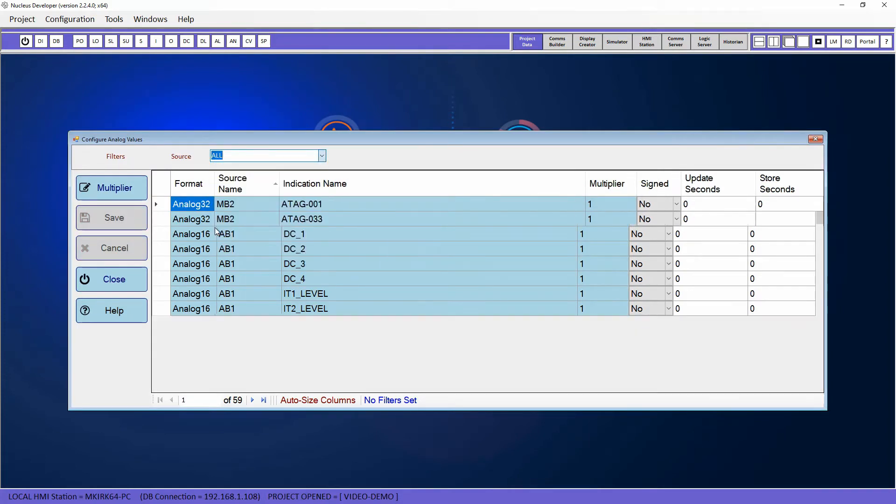
drag(446, 139, 452, 106)
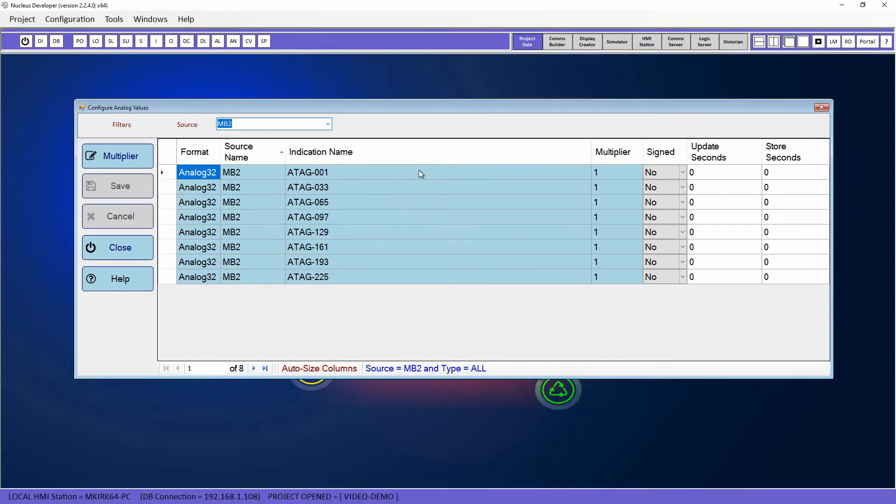
Set the update interval of ATAG-001 to 3 seconds
click(374, 172)
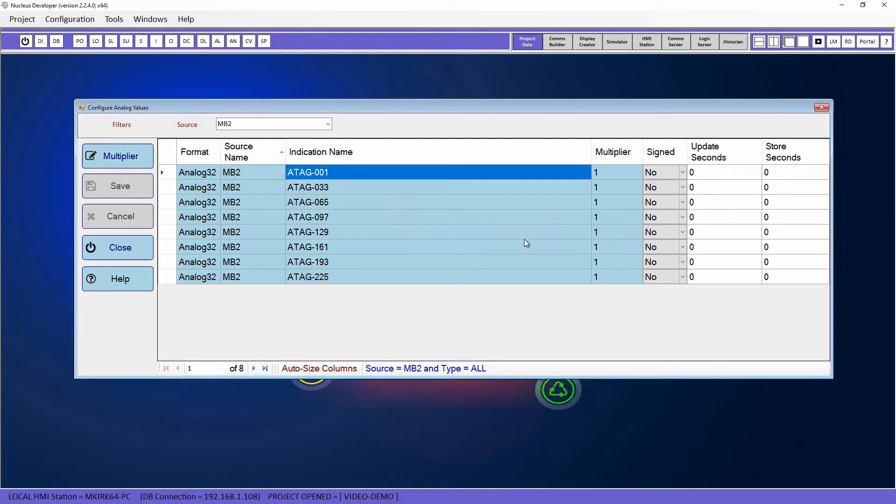
click(715, 174)
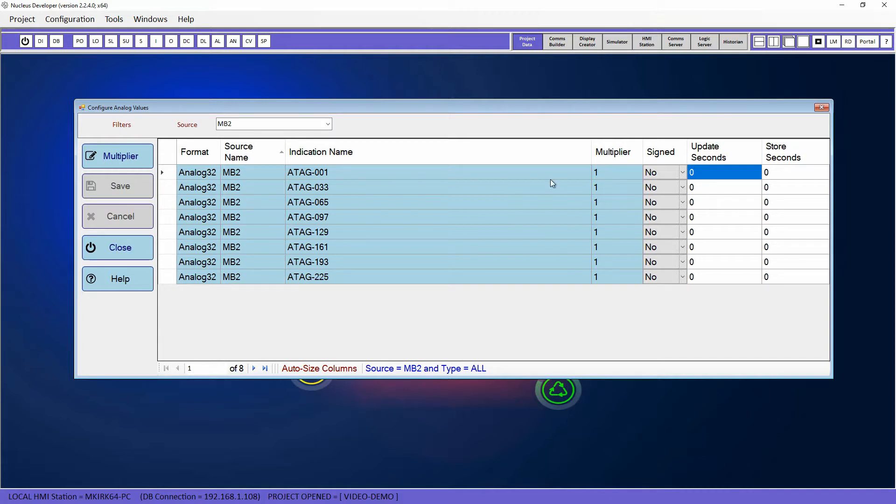
click(376, 174)
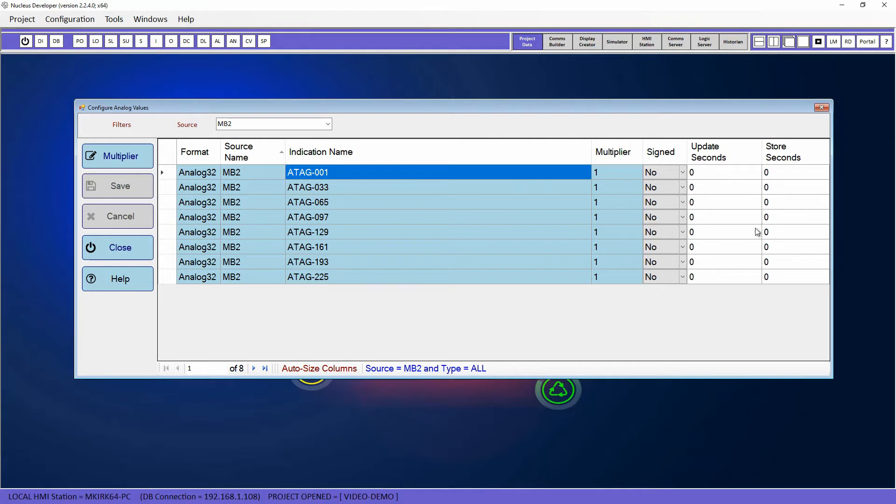
click(725, 176)
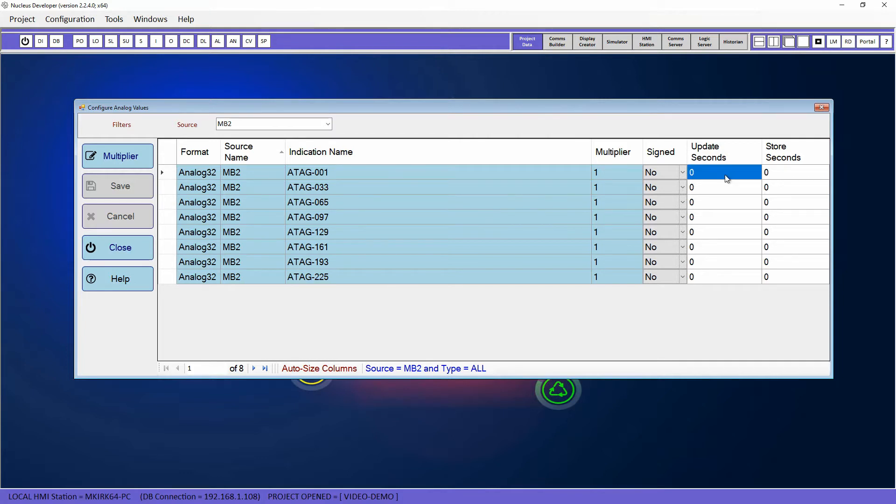
click(726, 176)
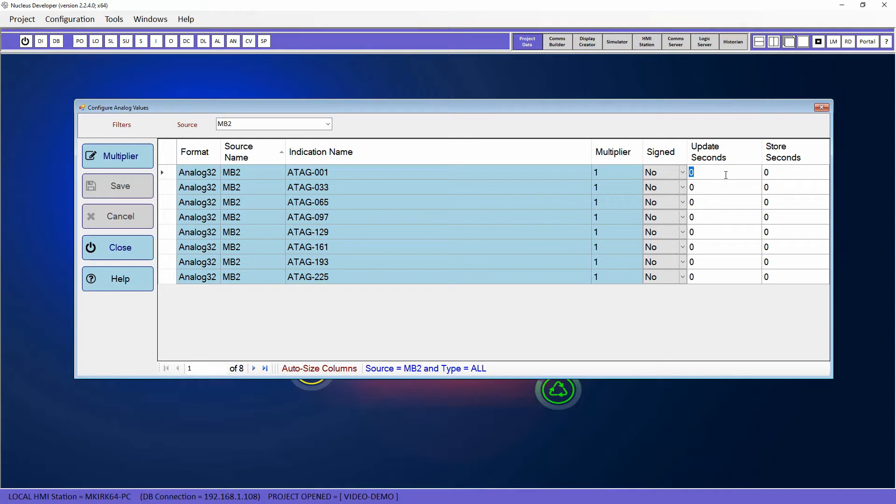
text(3)
click(775, 173)
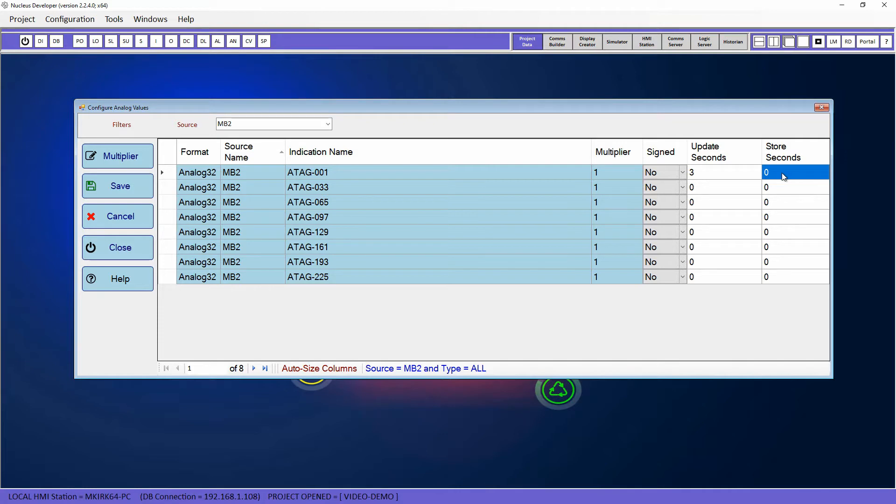
Check the logging options for MB2's ATAG-001 in the input indications list, and close the list without changing them
click(159, 42)
click(319, 112)
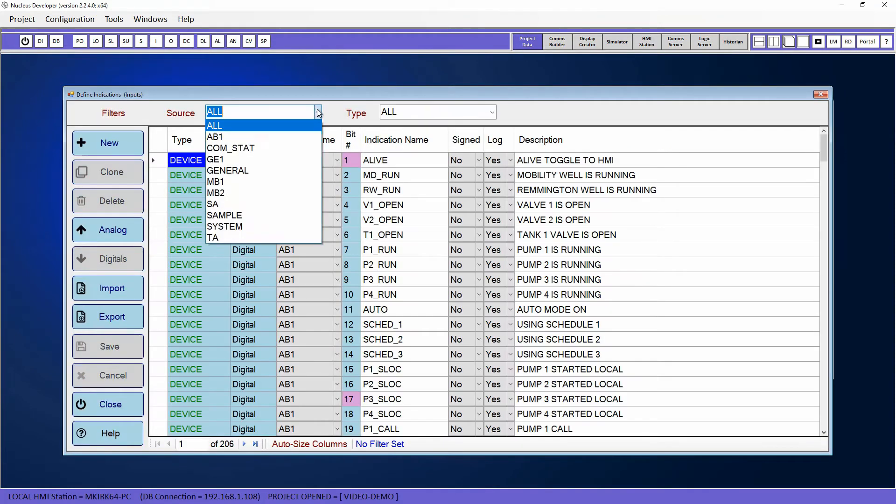
click(220, 193)
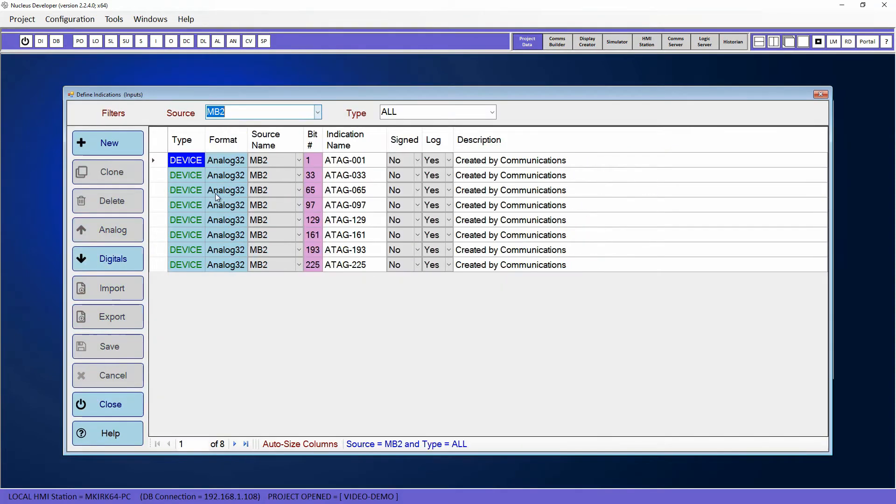
click(449, 162)
click(449, 162)
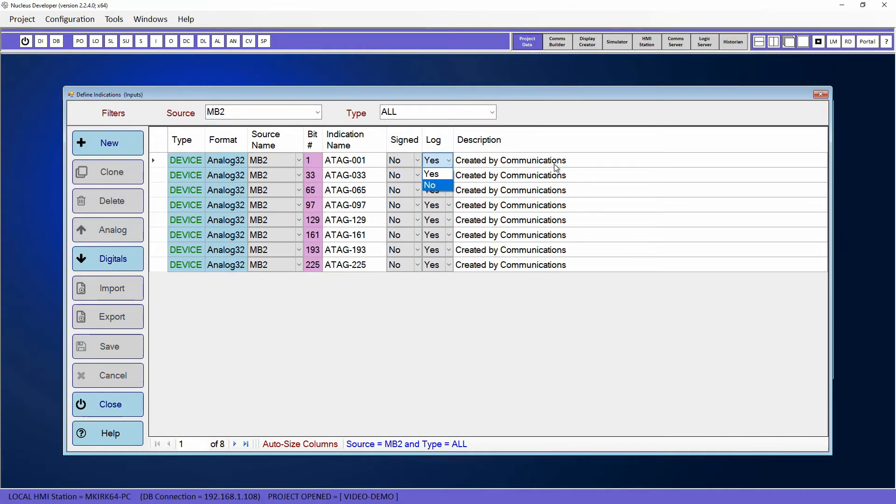
click(512, 97)
click(824, 95)
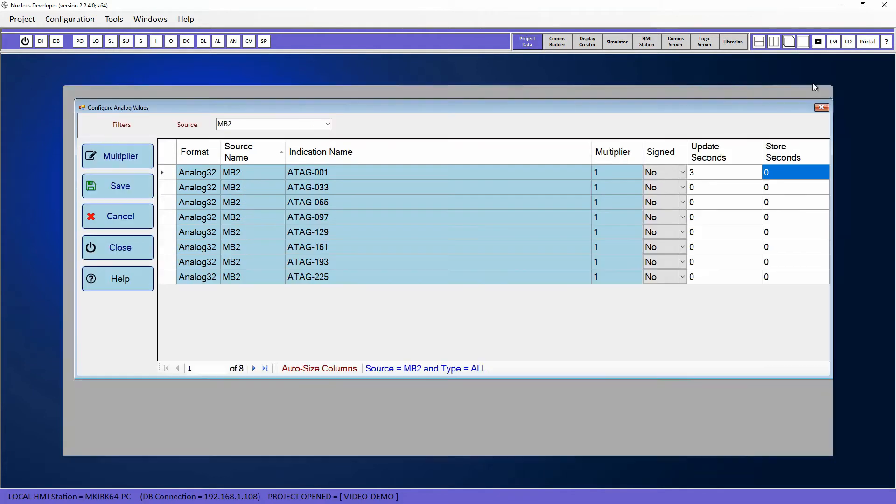
Set the store interval of ATAG-001 to 5 seconds and save the analog value settings
click(339, 171)
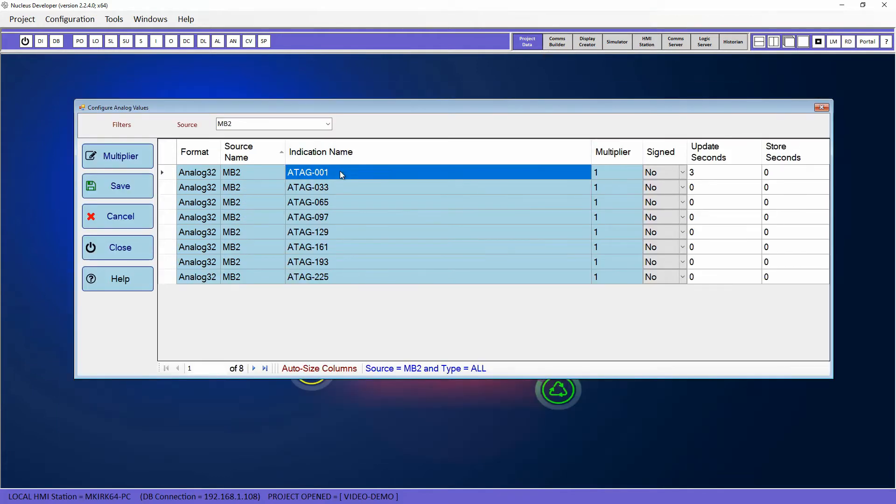
click(787, 173)
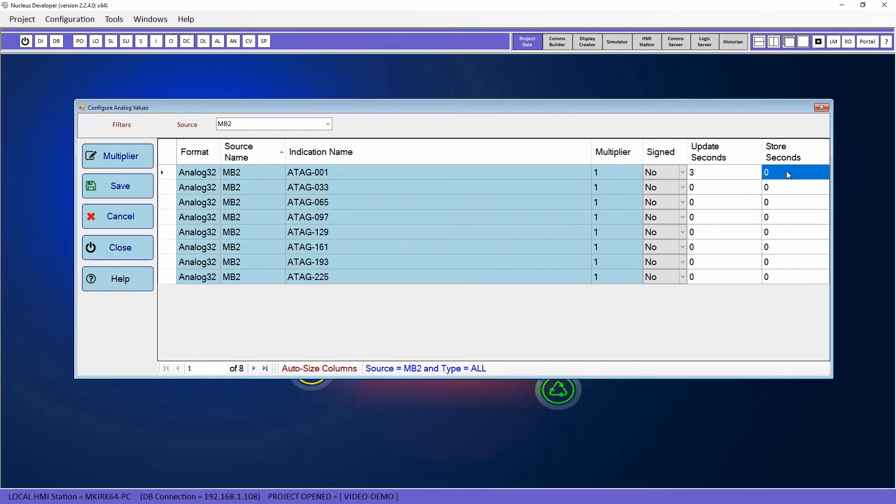
click(787, 172)
text(5)
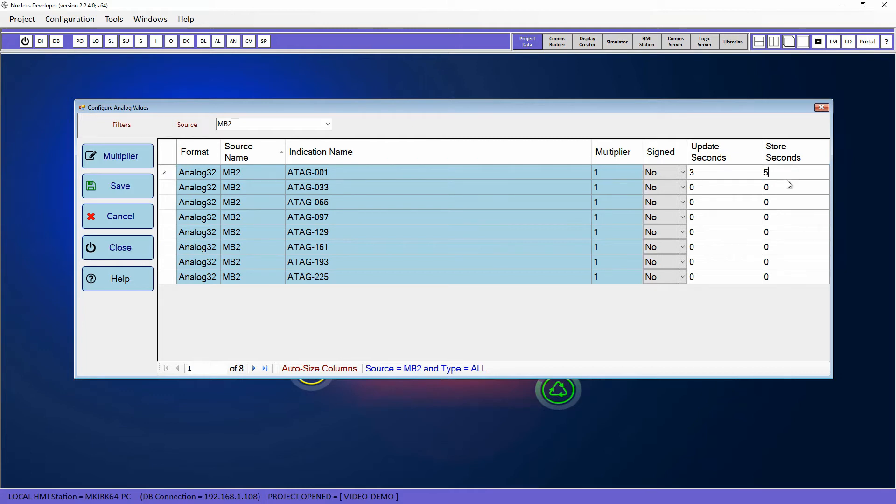
key(Return)
click(101, 192)
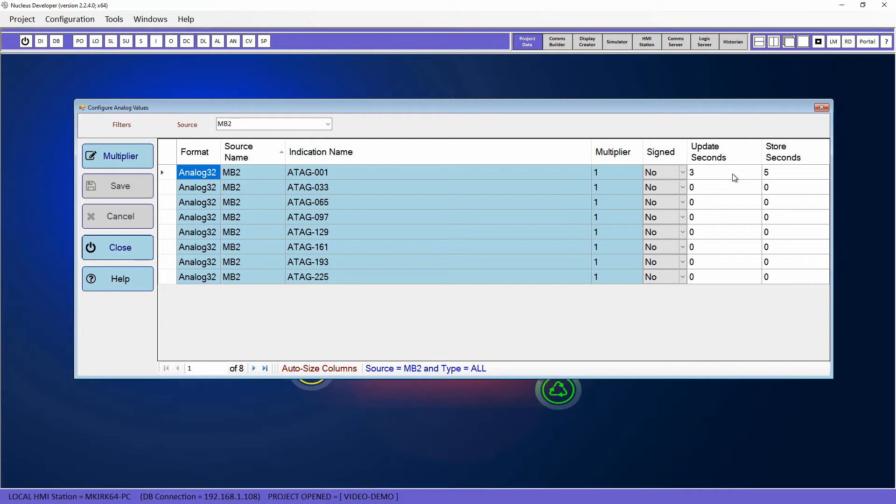
Calculate the multiplier for ATAG-033 from a raw range of 4 to 20 and a desired range of 0 to 100
click(366, 172)
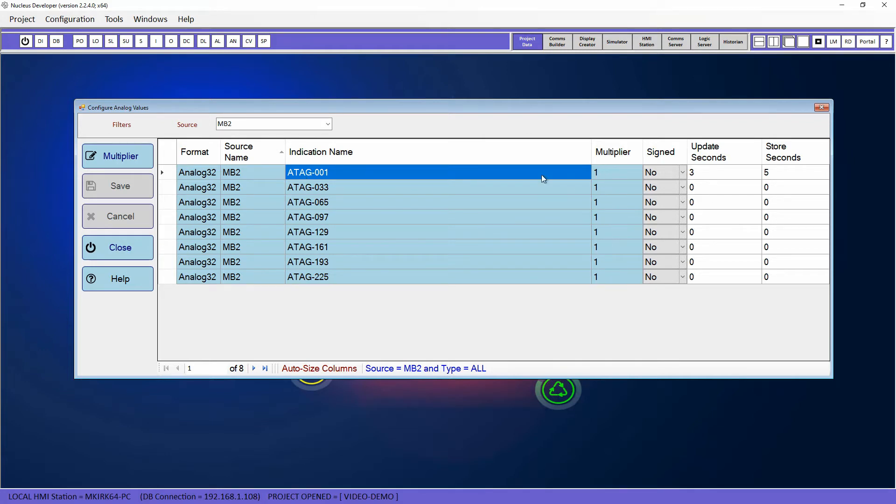
click(337, 189)
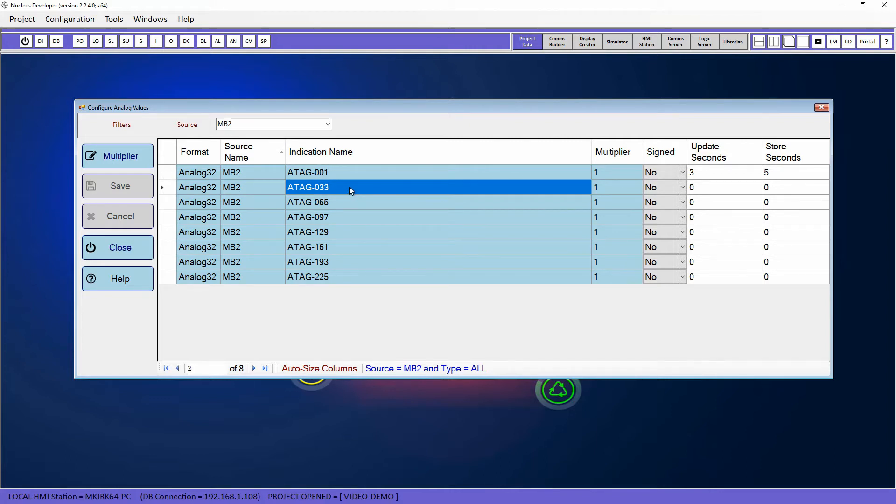
click(134, 160)
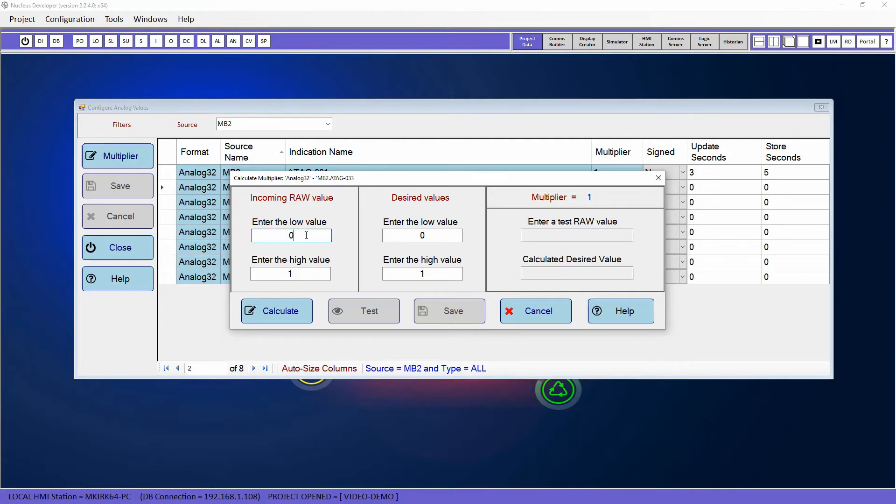
double_click(286, 237)
text(4)
double_click(290, 274)
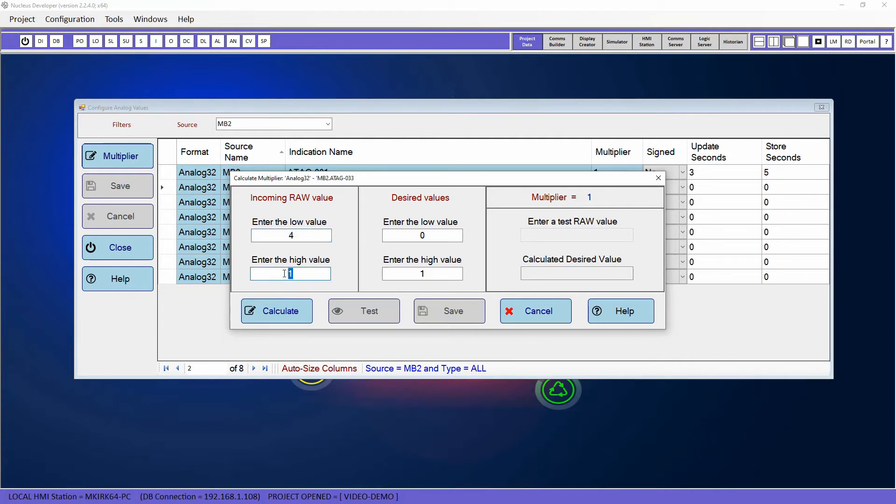
text(20)
click(450, 236)
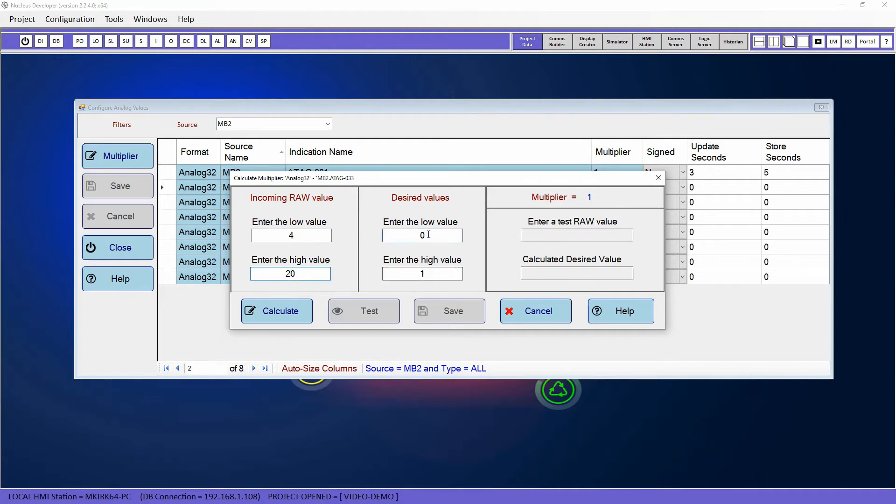
click(434, 274)
text(00)
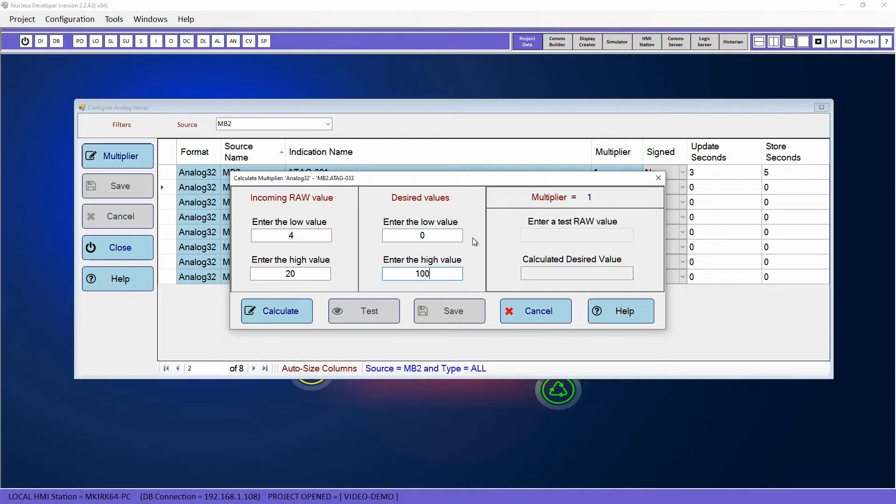
click(281, 311)
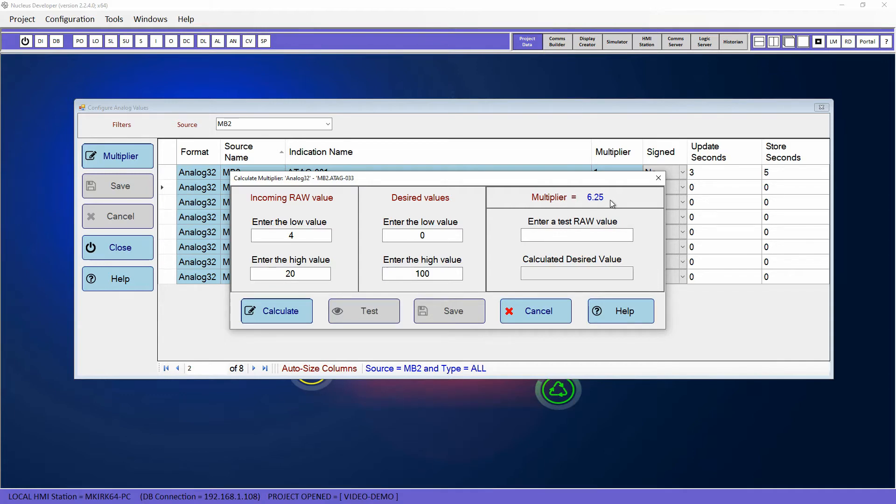
Test the calculated multiplier for ATAG-033 with a raw value of 12
click(575, 237)
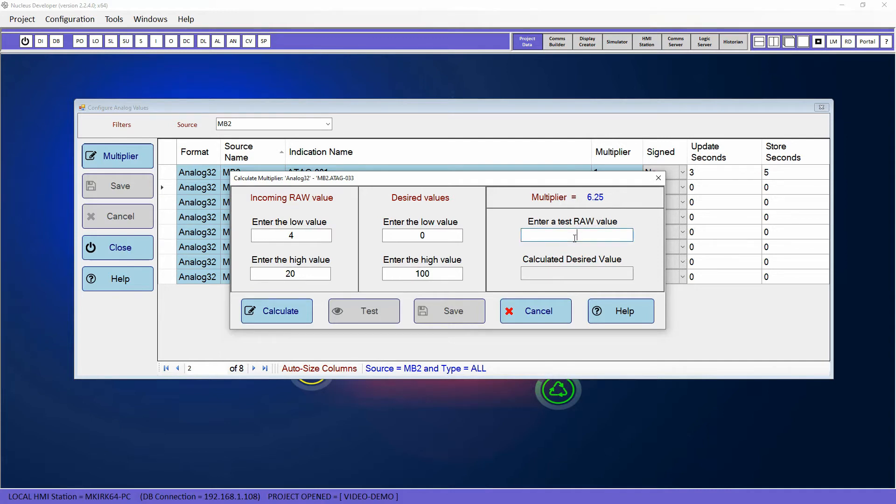
text(12)
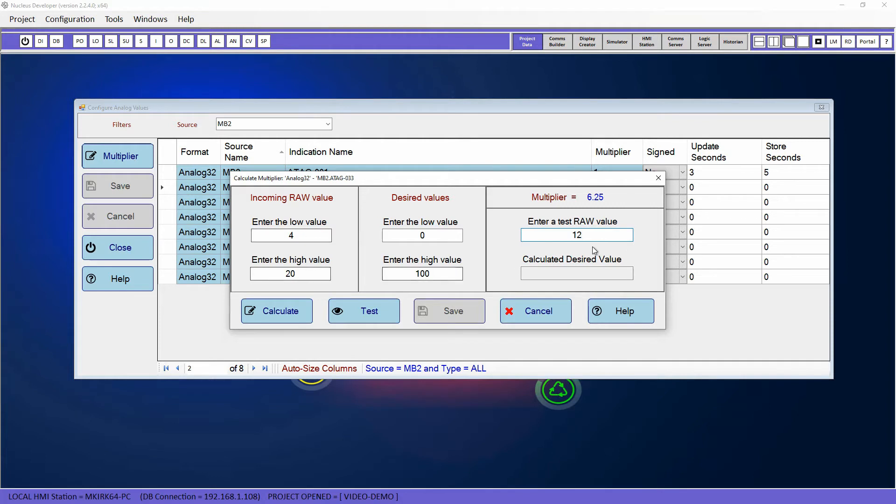
click(368, 313)
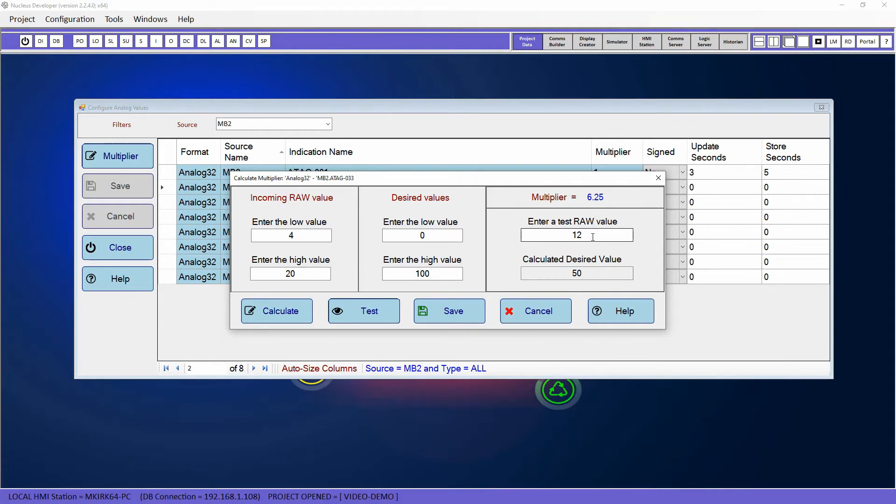
Save the 6.25 multiplier for ATAG-033, overwriting the previous value, and save the analog value settings
click(455, 315)
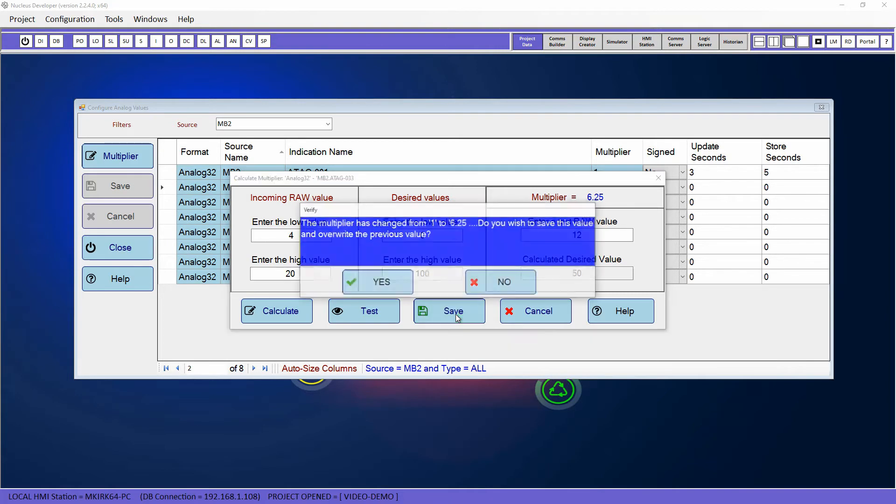
click(374, 283)
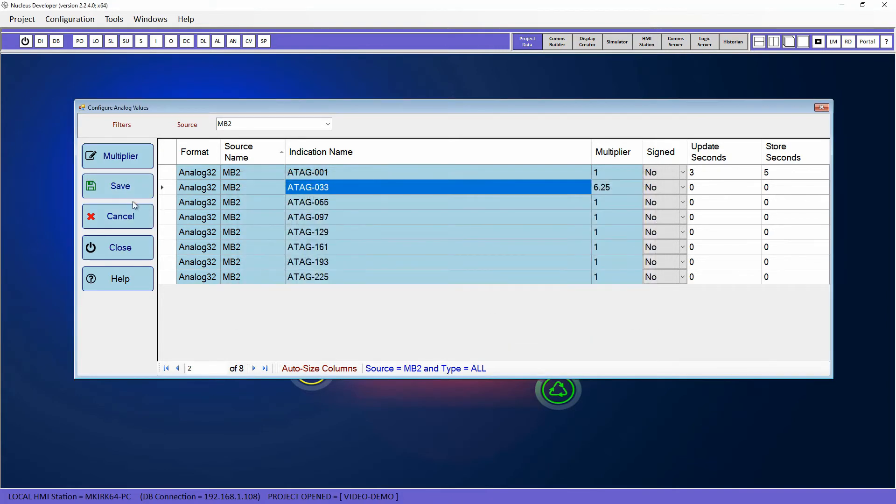
click(122, 186)
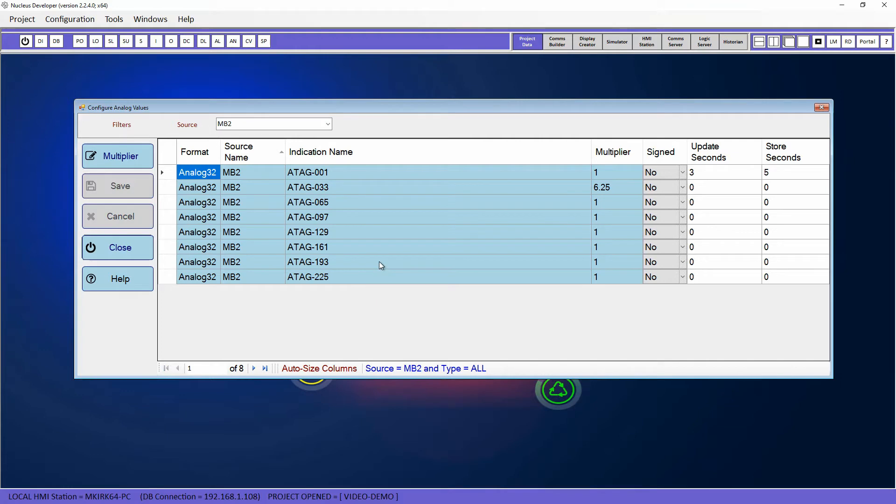
click(623, 188)
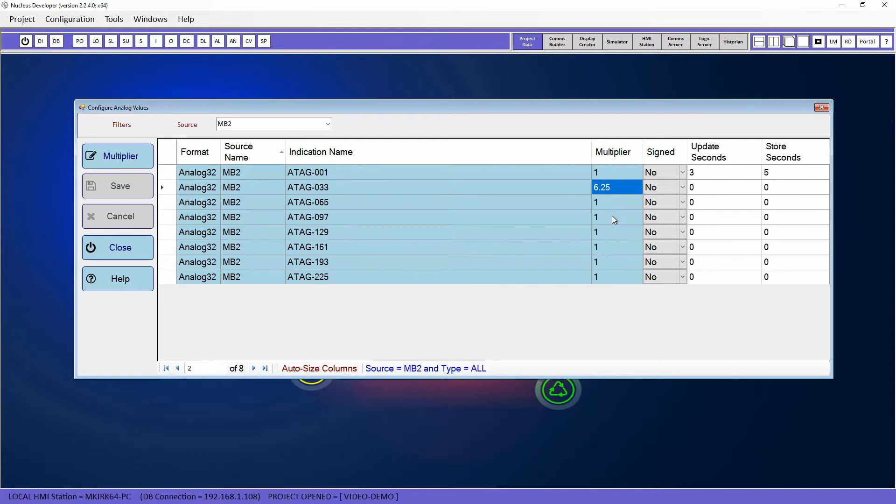
Switch to the Display Creator and open the ANALOG screen for editing
click(593, 45)
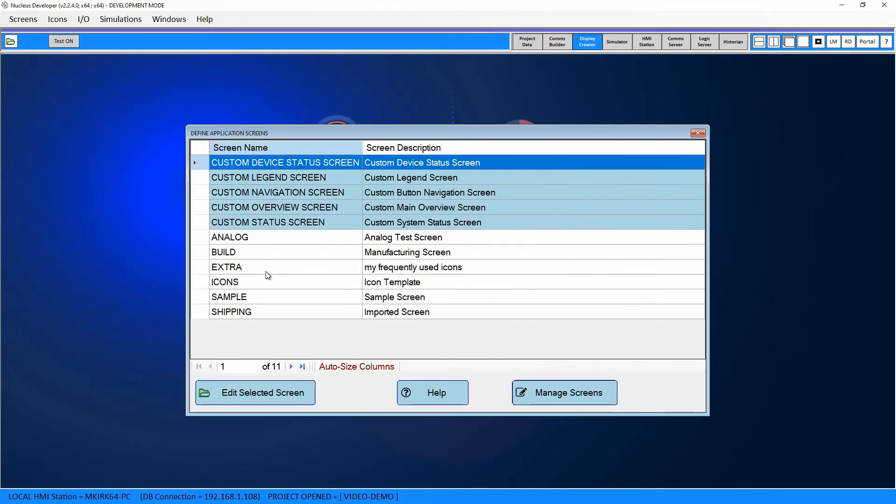
click(256, 240)
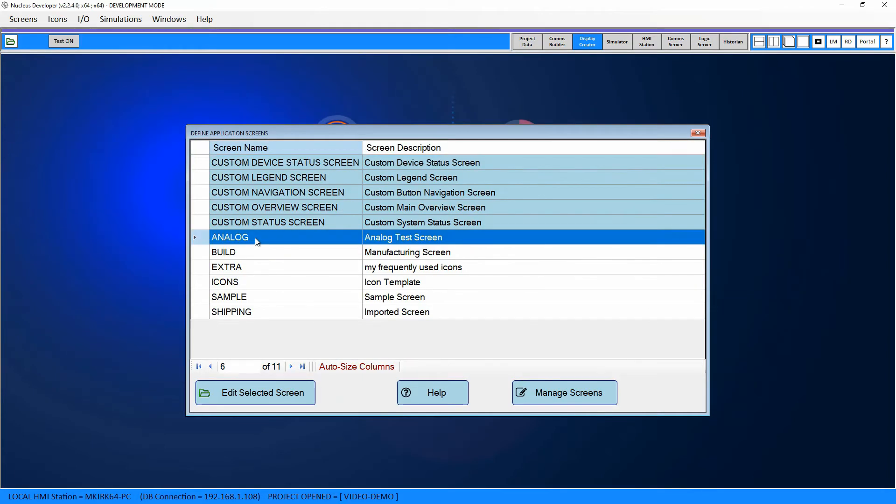
click(251, 392)
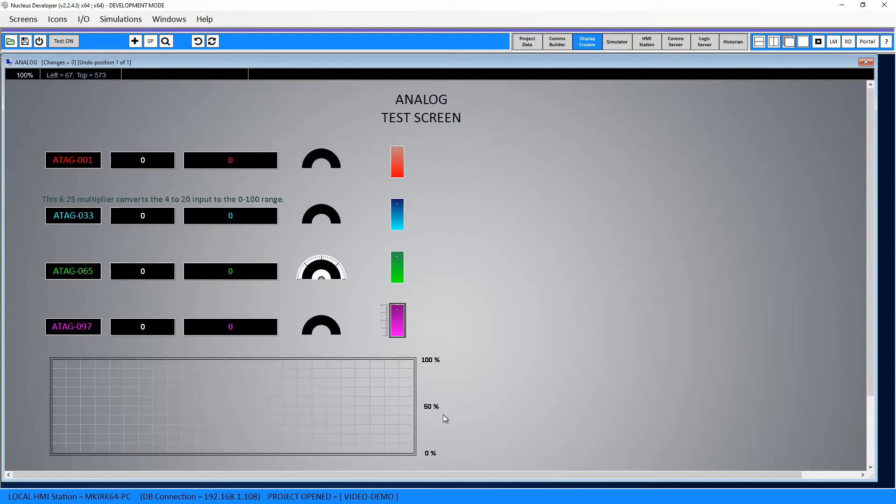
Nudge the trend grid and its 100 %, 50 % and 0 % labels three increments to the left, and save the screen
drag(478, 458, 476, 462)
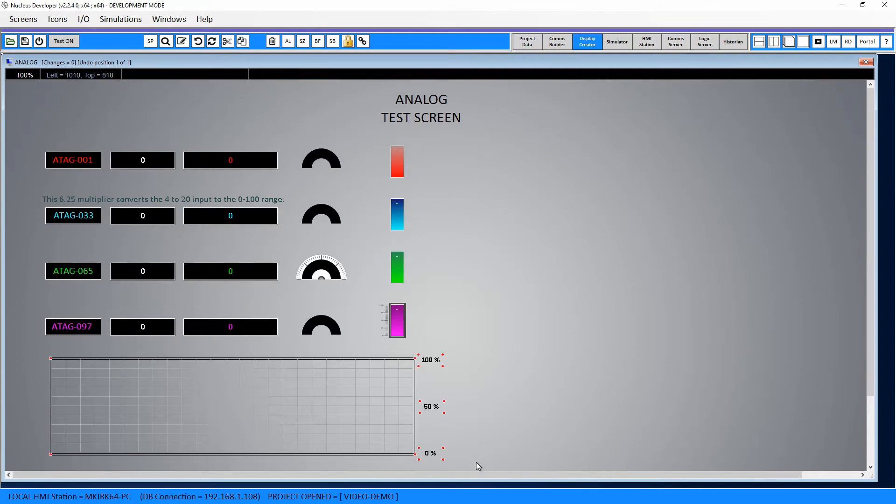
key(Left)
key(Left)
key(Left)
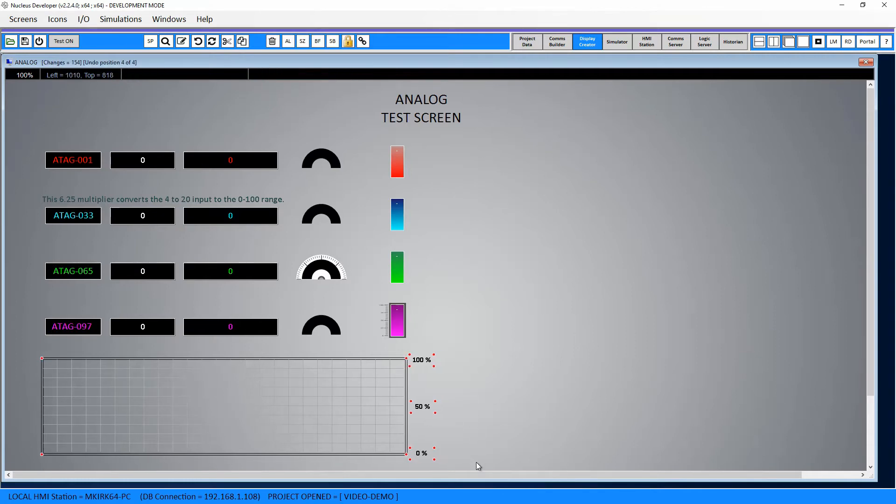
click(469, 271)
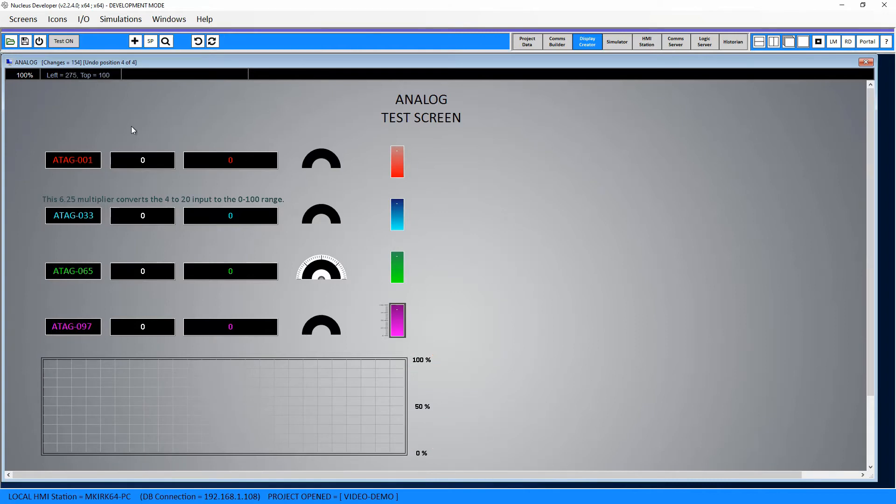
click(25, 41)
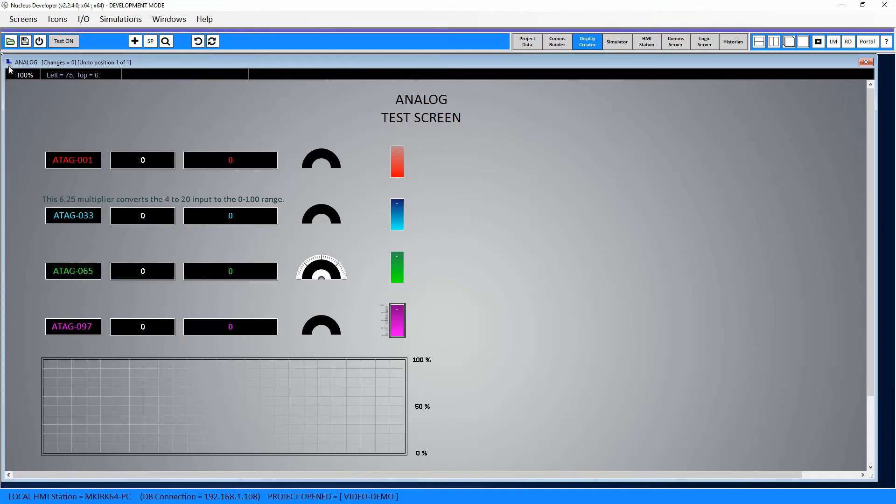
Examine the graphic type of the ATAG-001 label and its input box, including the box's analog source and indication
click(73, 161)
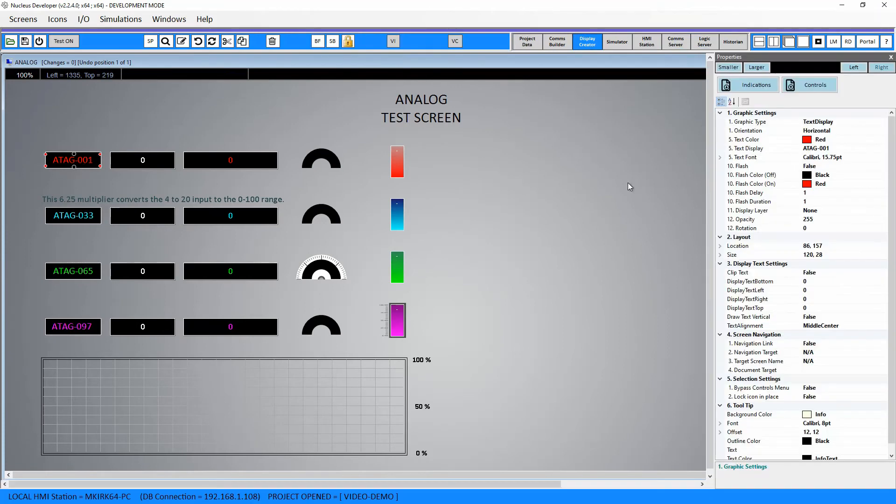
click(838, 120)
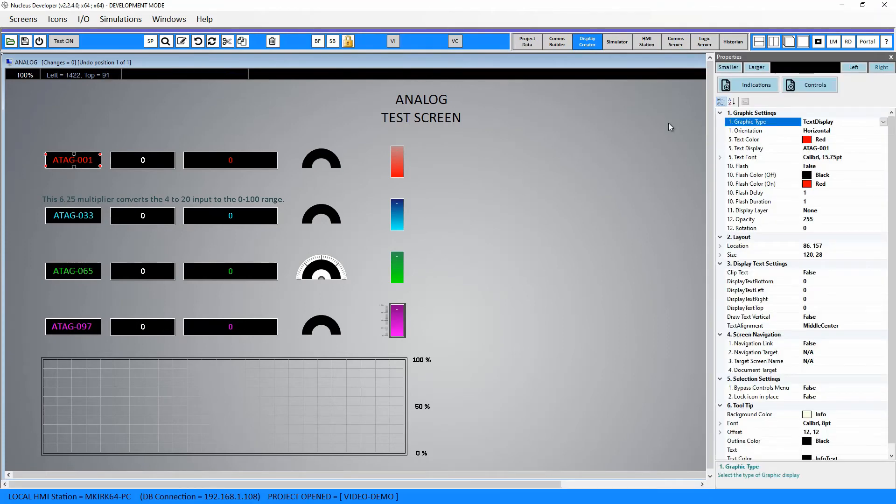
click(150, 161)
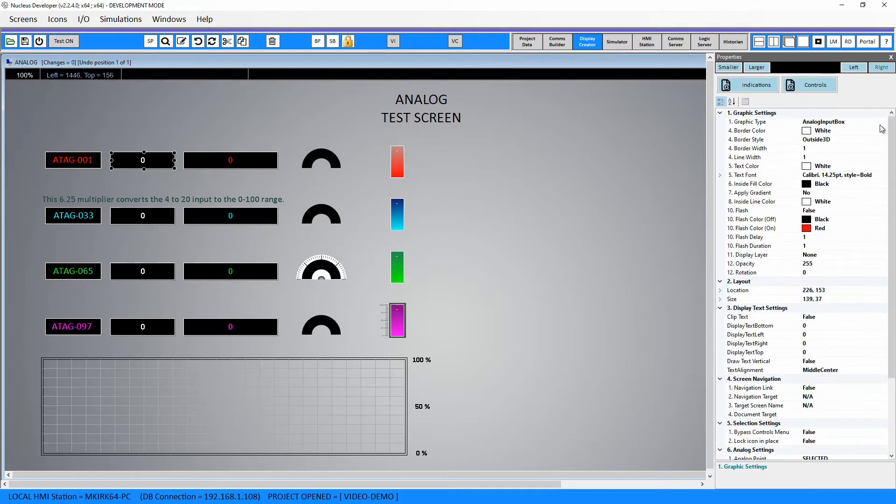
click(828, 121)
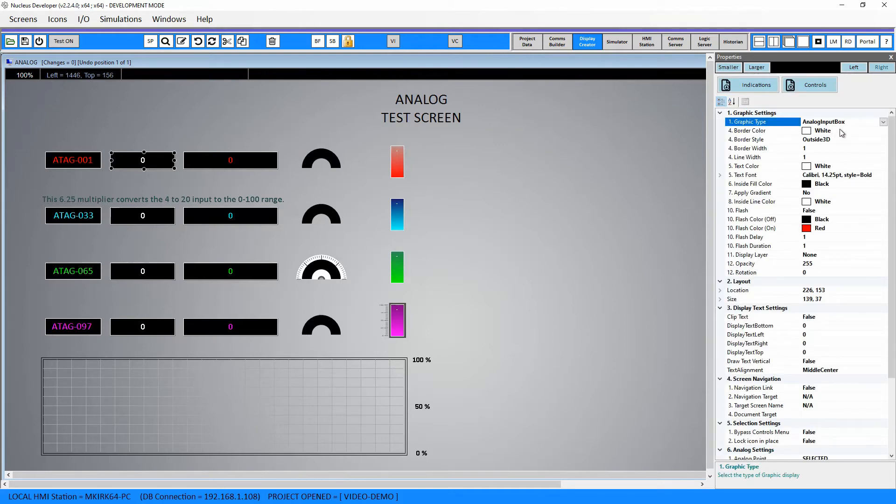
scroll(805, 440, down, 4)
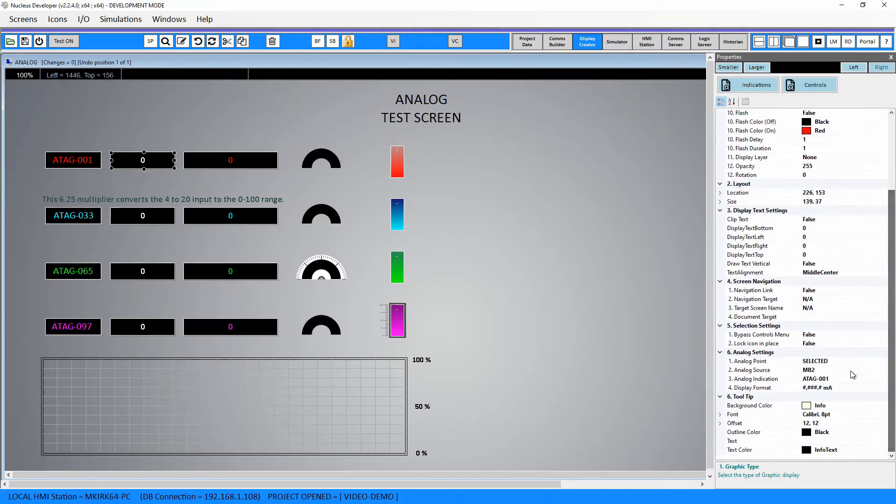
click(835, 372)
click(840, 378)
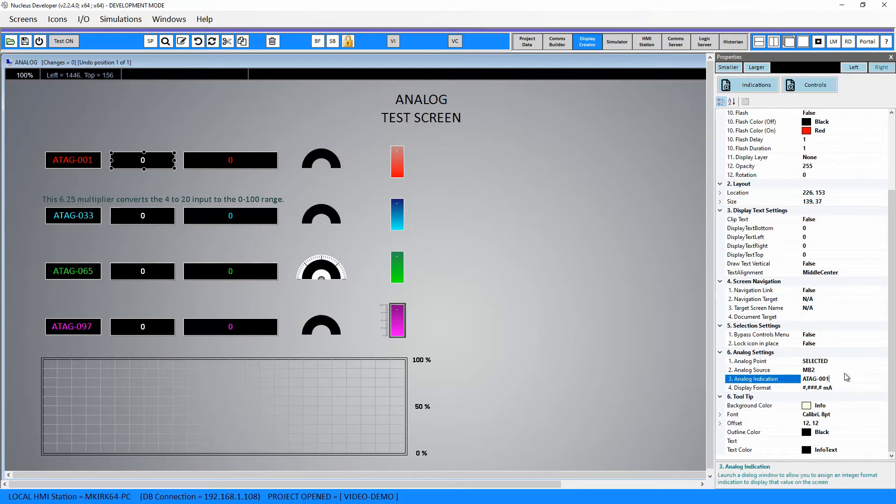
click(847, 371)
In Project Data, filter the input indications and the output controls by source MB2 to review its analog points
click(527, 42)
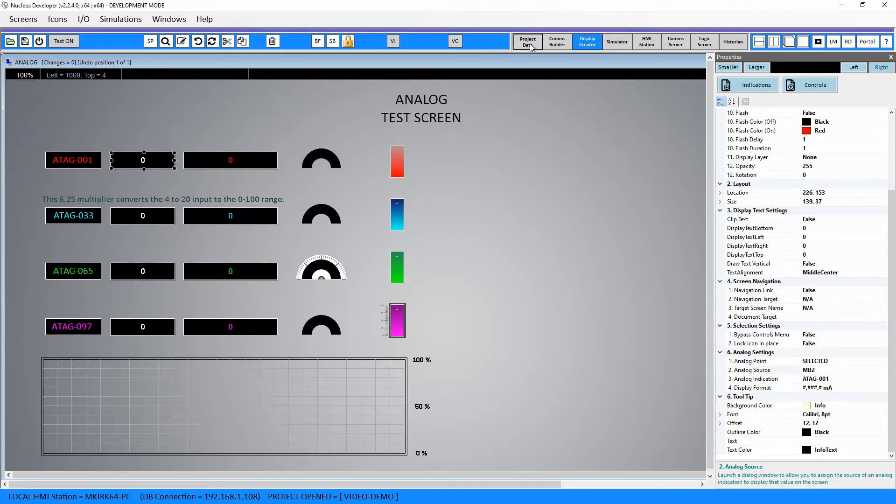
click(156, 41)
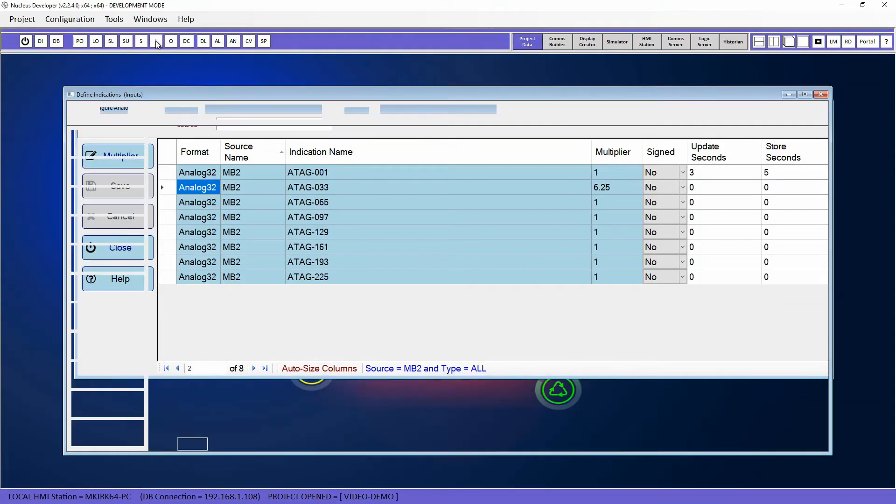
click(317, 112)
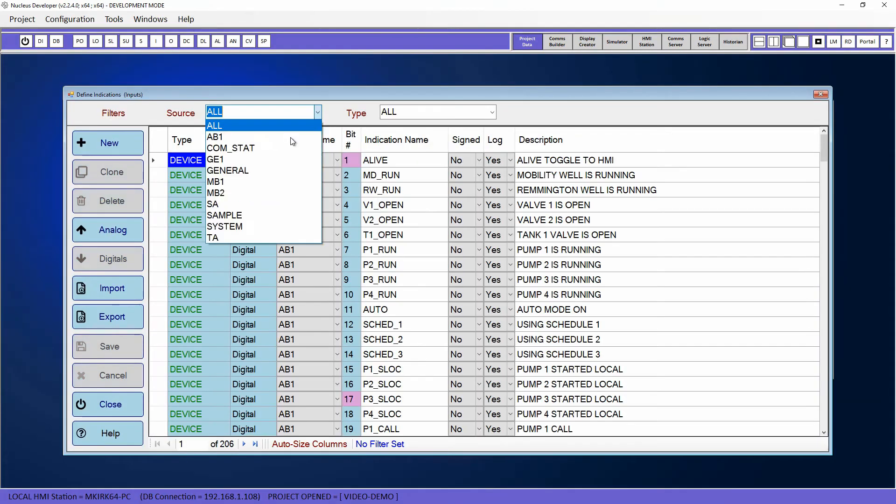
click(244, 191)
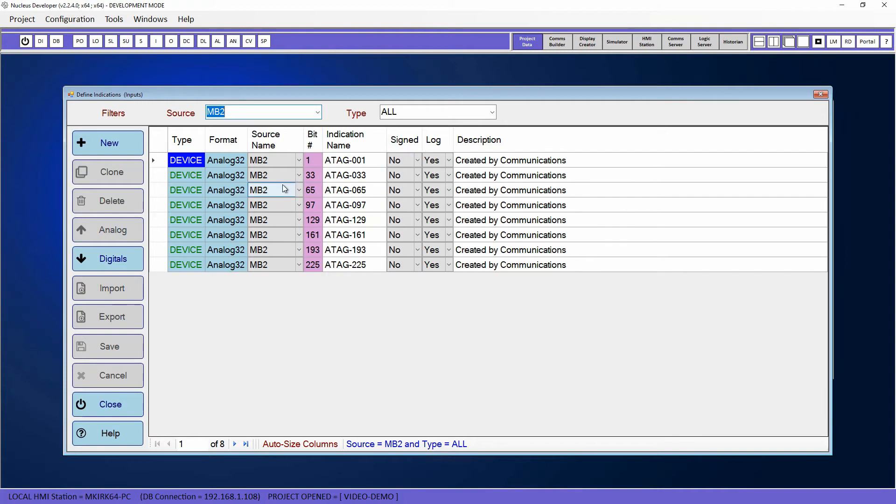
click(170, 42)
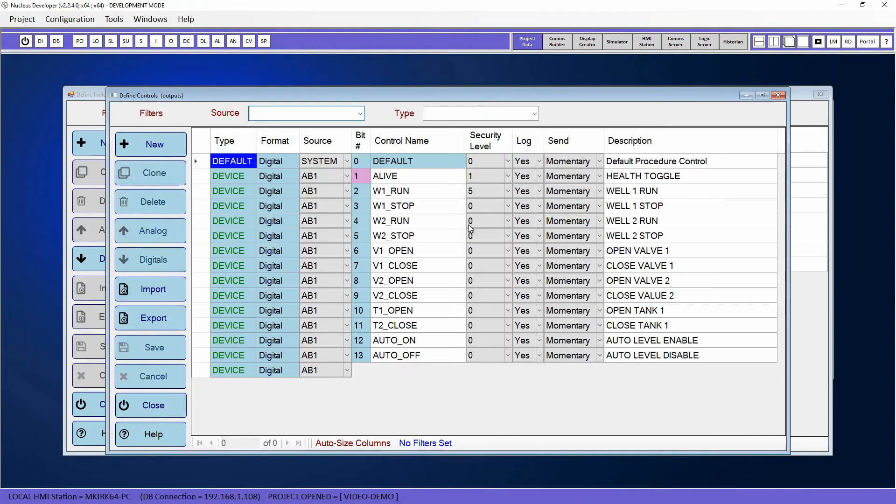
click(359, 114)
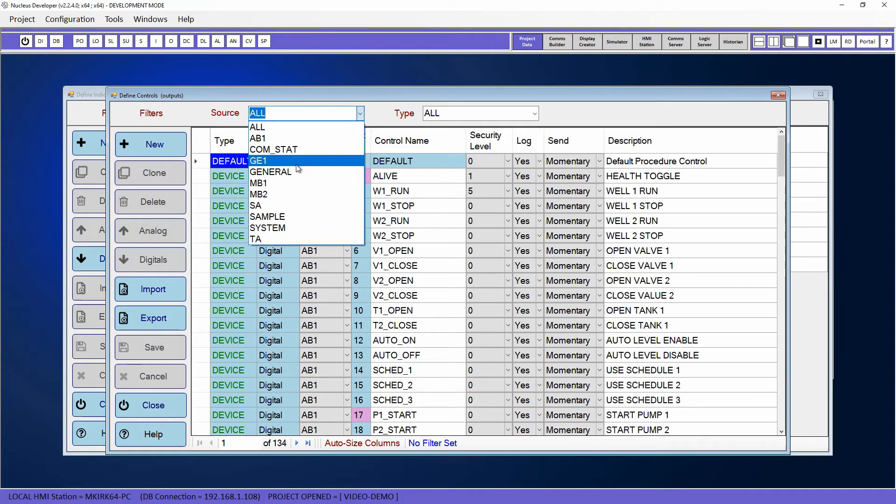
click(280, 195)
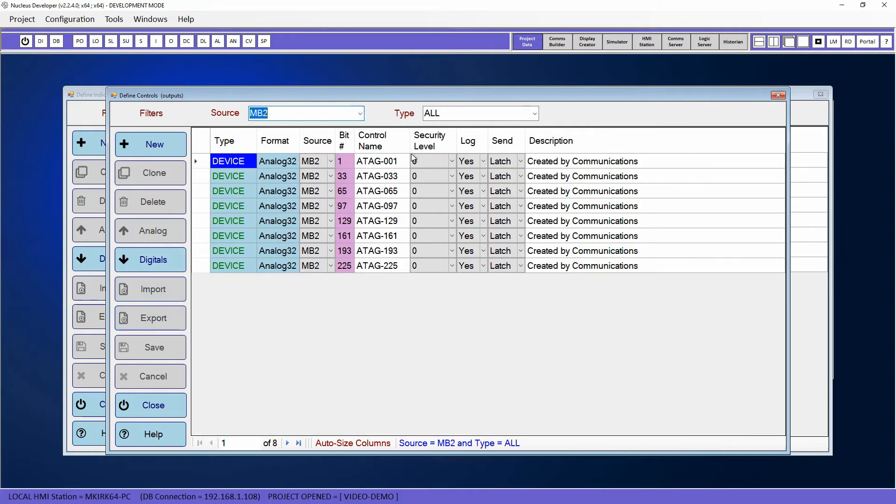
Return to the ANALOG screen and examine the properties of the analog value boxes, including text color, for ATAG-001 and ATAG-065
click(587, 41)
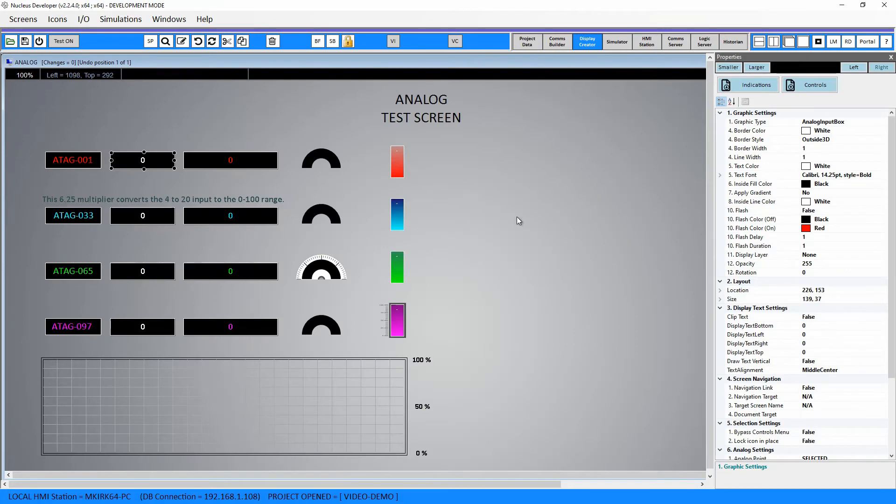
click(218, 161)
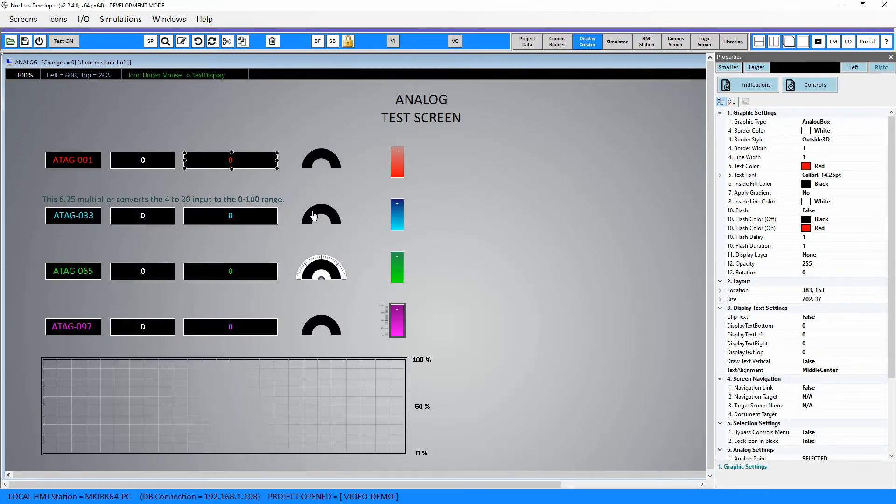
click(835, 167)
click(233, 217)
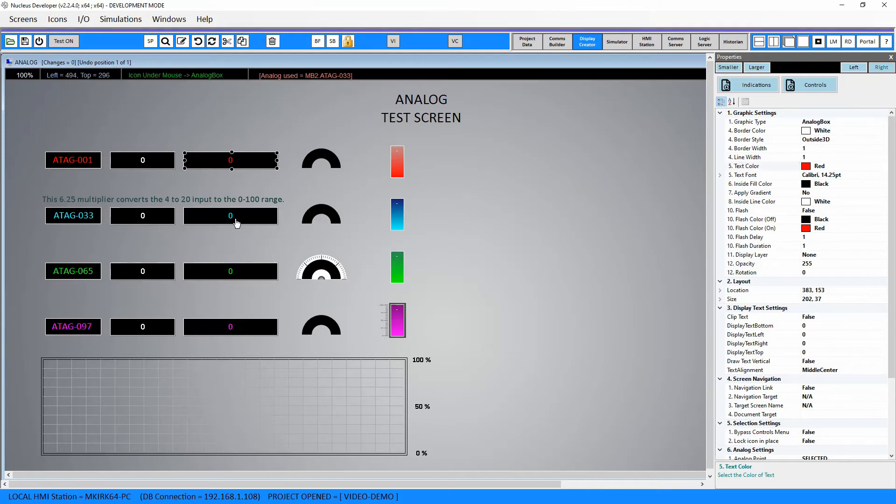
click(271, 269)
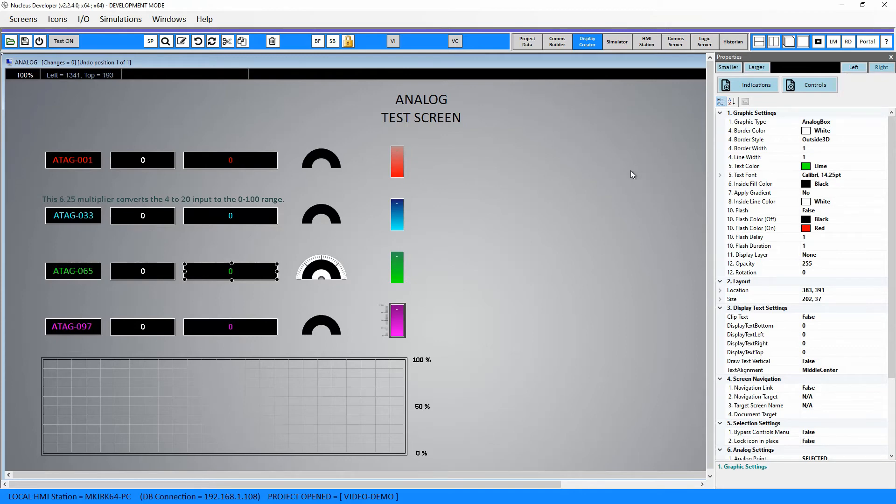
Examine the properties of the arc gauges for ATAG-001 and ATAG-065 and of the scale image around the ATAG-065 gauge
click(321, 157)
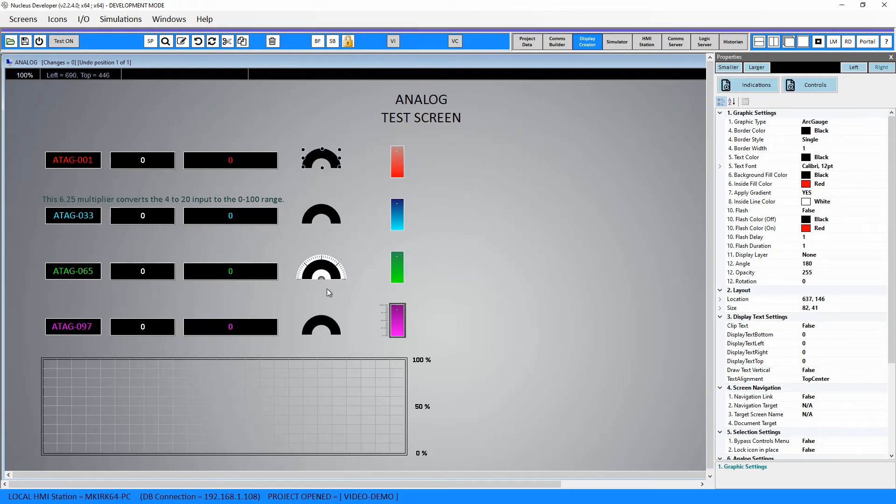
click(329, 270)
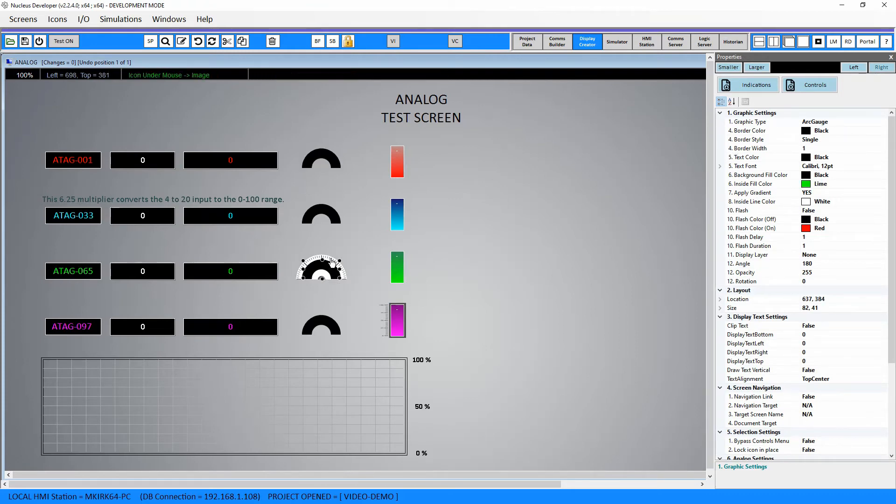
click(336, 263)
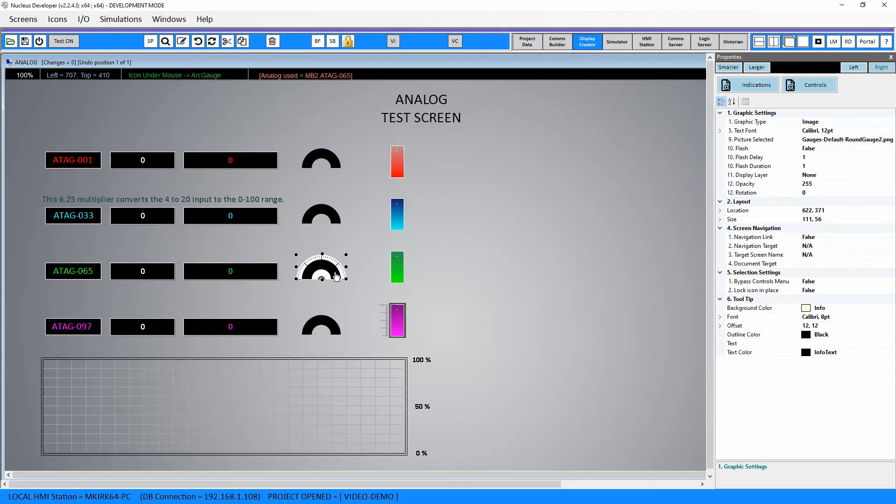
click(336, 276)
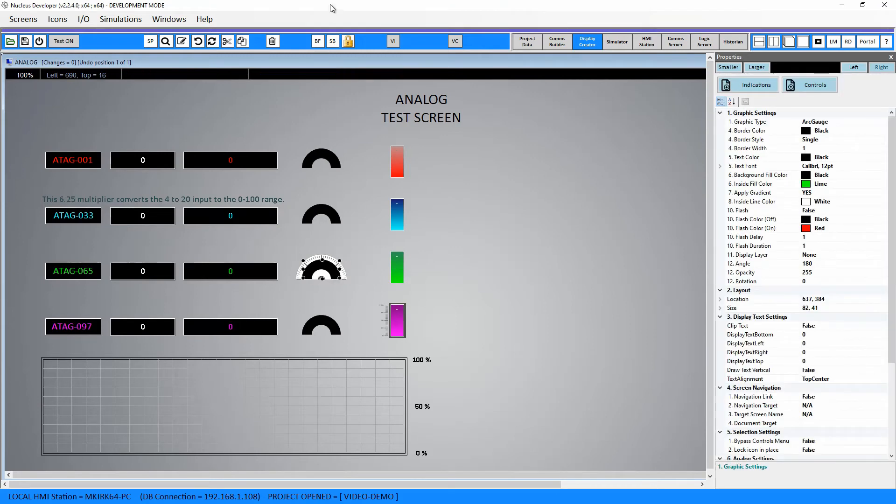
Send the round scale image behind the ATAG-065 arc gauge
click(329, 261)
click(332, 41)
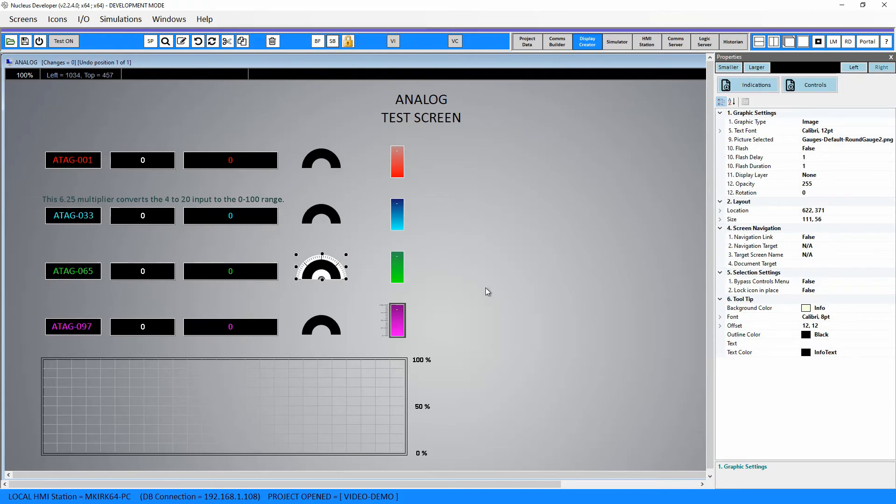
Examine the properties of the bar gauges for ATAG-001, ATAG-033, ATAG-065 and ATAG-097, including fill colors and analog settings
click(398, 169)
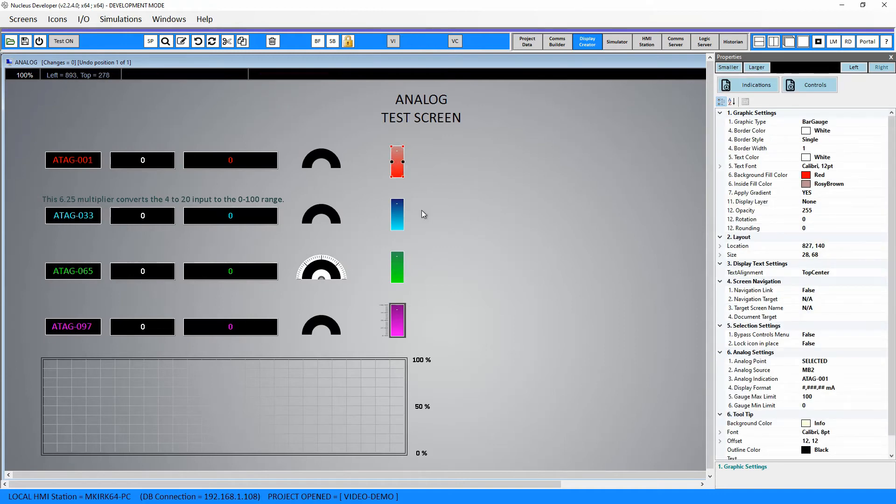
click(397, 214)
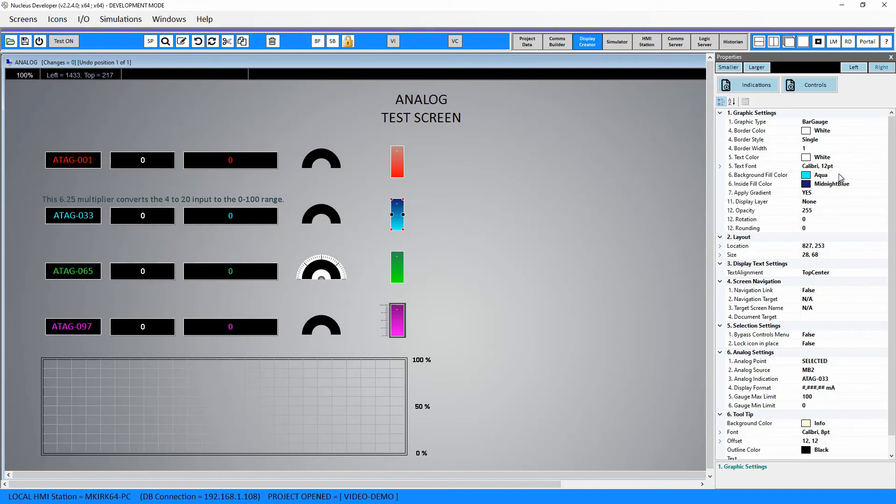
click(396, 269)
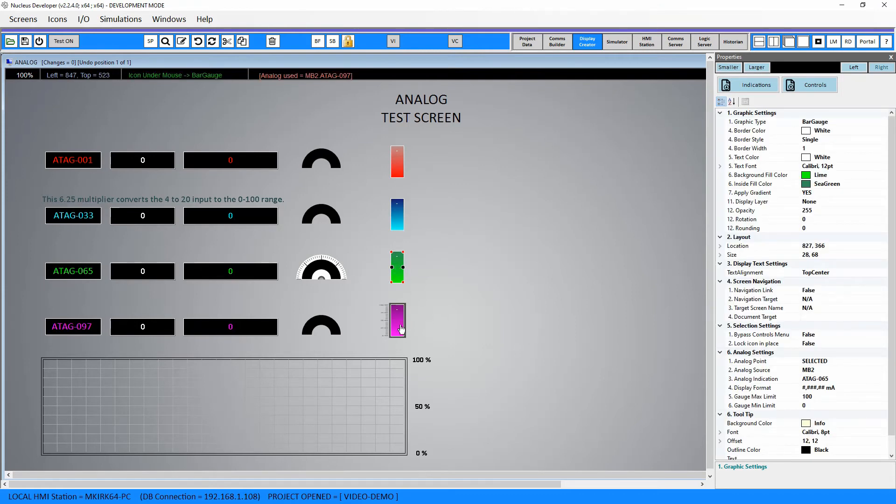
click(400, 329)
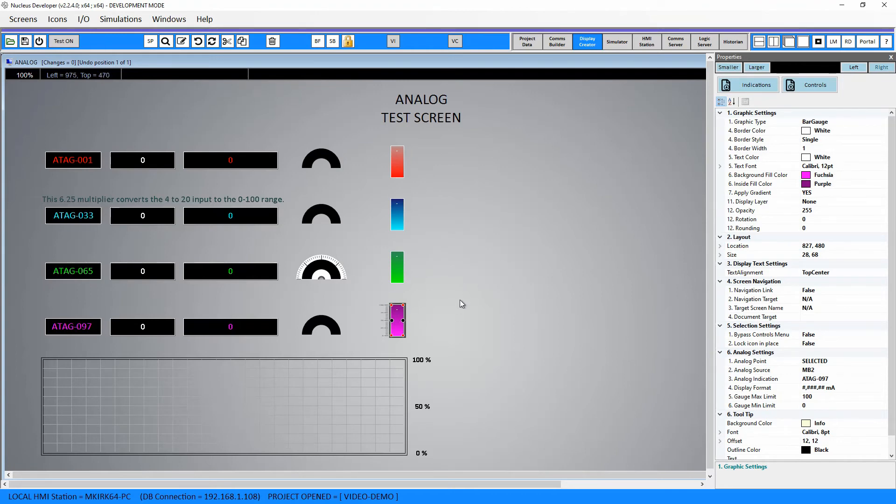
Bring the vertical scale image around the ATAG-097 bar gauge to the front, and send it to the back again
click(380, 333)
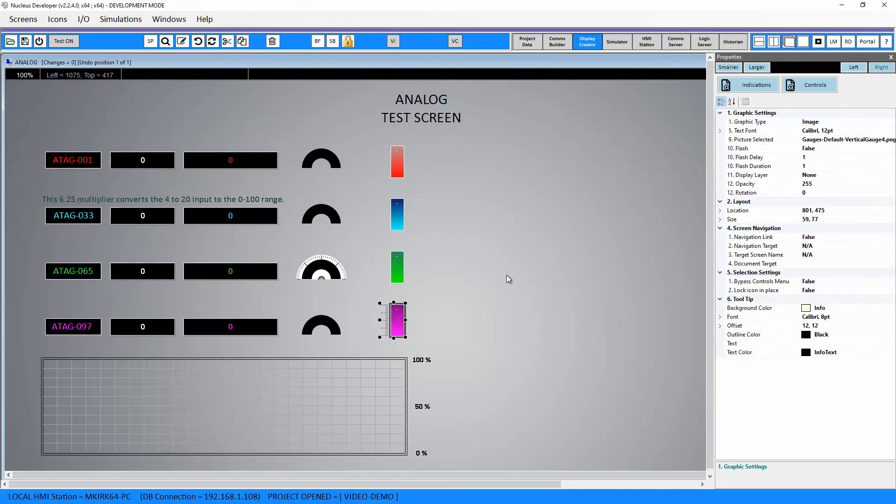
click(316, 42)
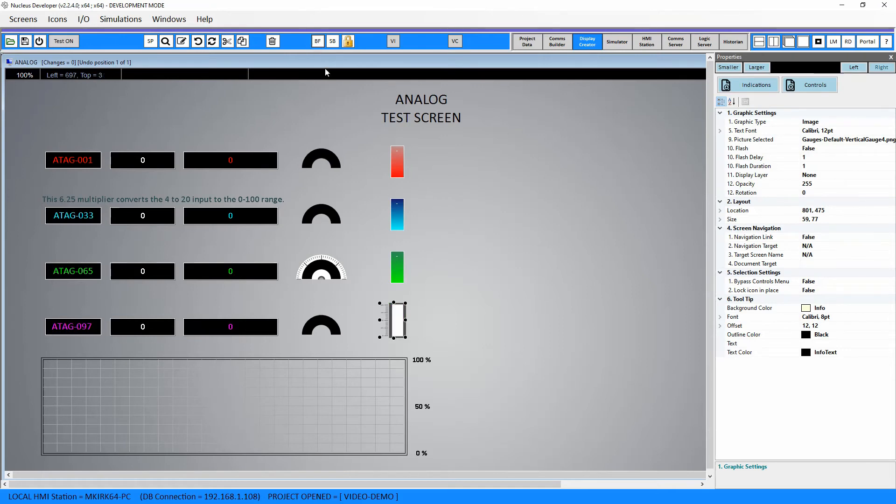
click(332, 41)
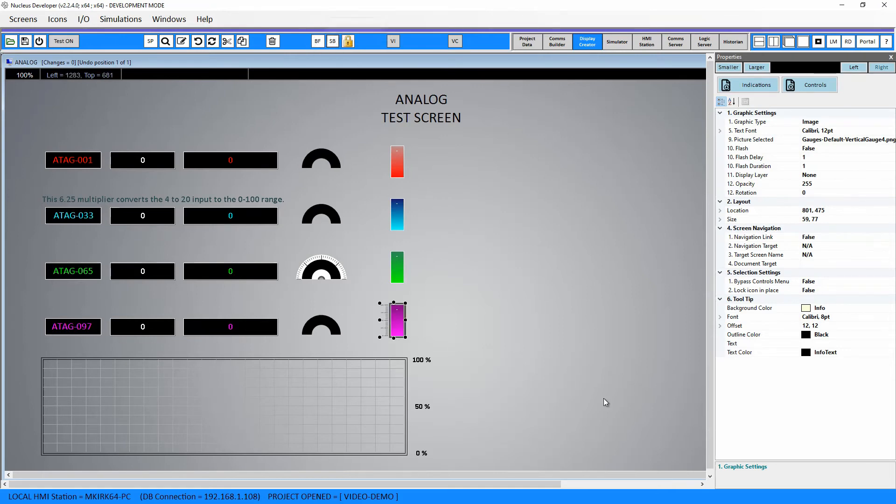
click(437, 315)
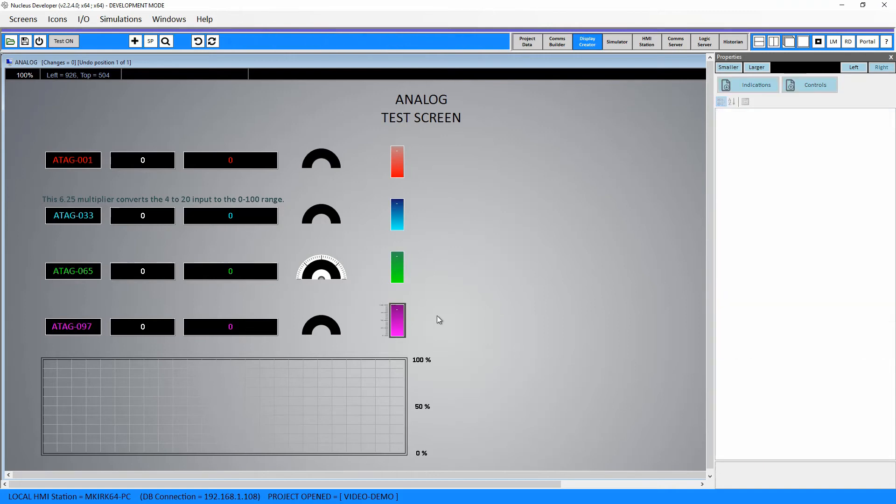
Examine the properties of the ATAG-097 graph, including its graph points, background fill color and inside fill color
click(235, 400)
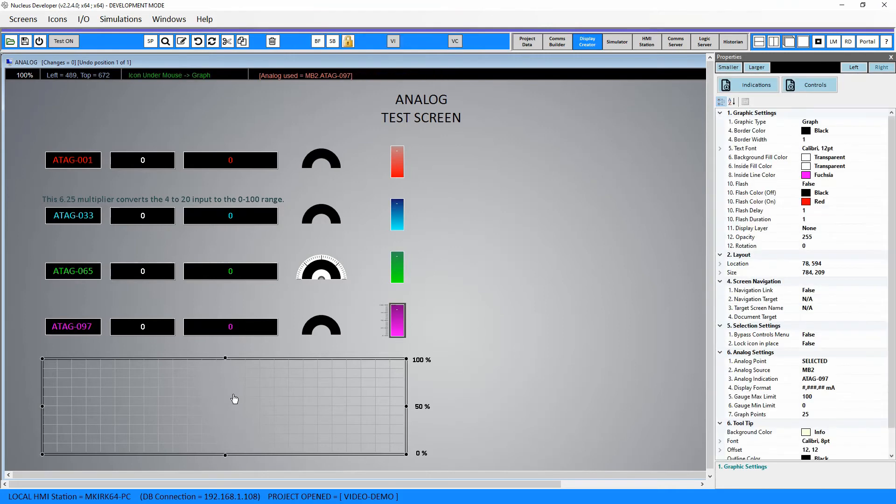
click(823, 398)
click(823, 414)
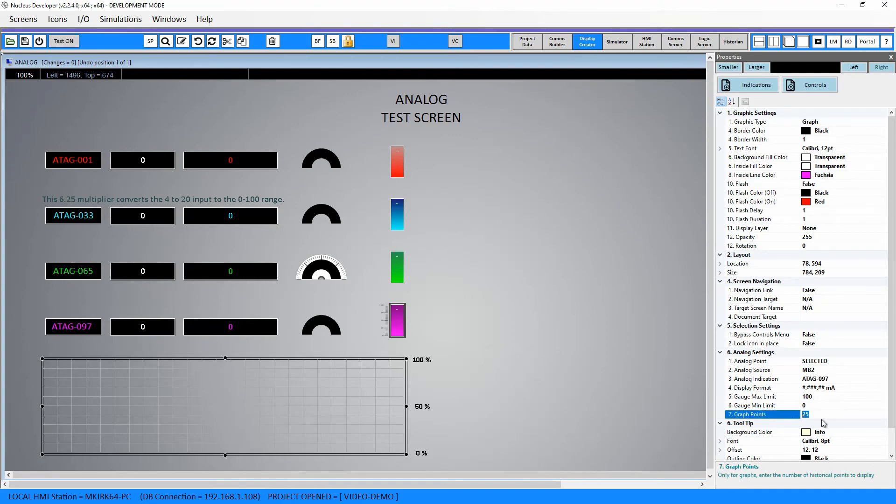
click(833, 414)
click(817, 159)
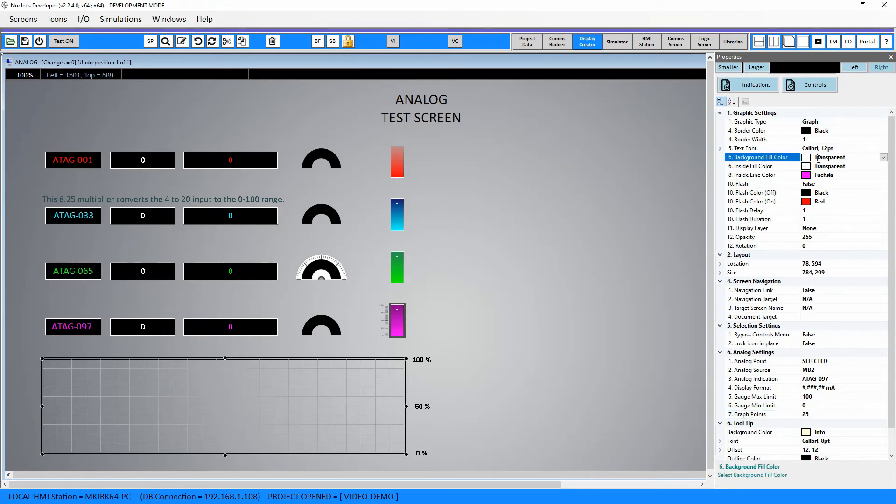
click(825, 168)
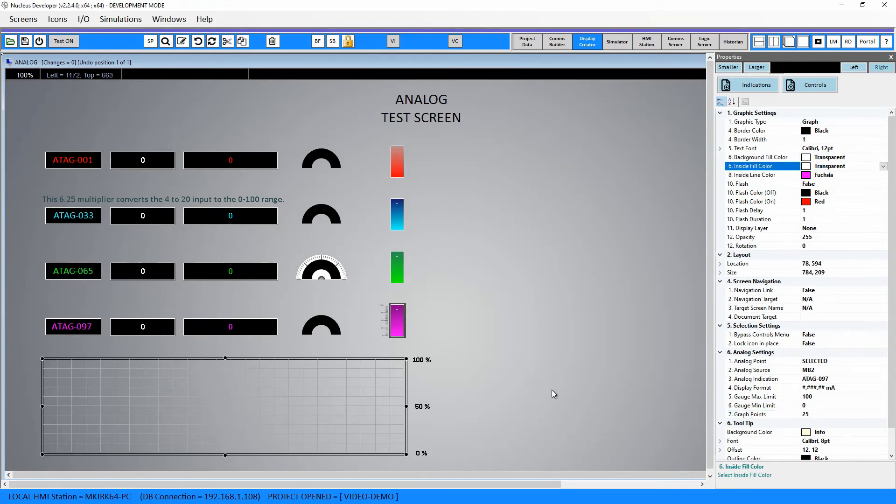
Move the stacked ATAG-097, ATAG-065 and ATAG-033 graphs apart, leaving the ATAG-001 graph in place
drag(258, 419, 429, 189)
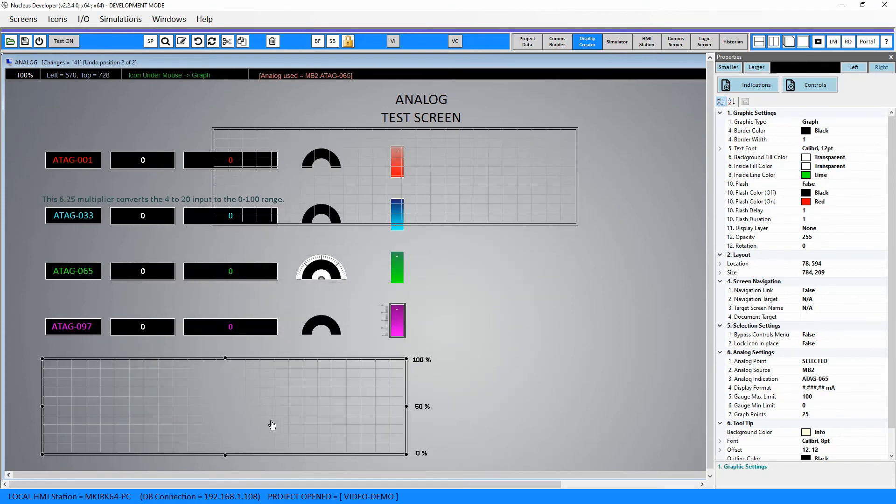
drag(272, 424, 458, 293)
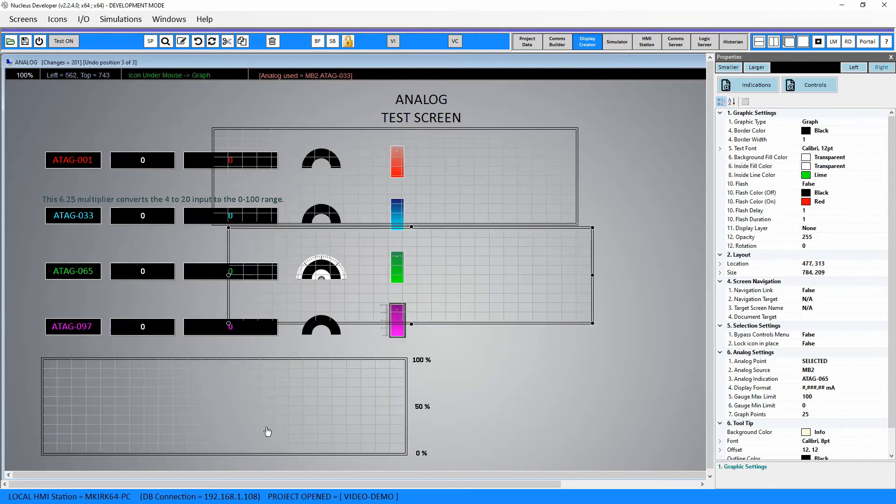
click(274, 426)
drag(252, 421, 511, 382)
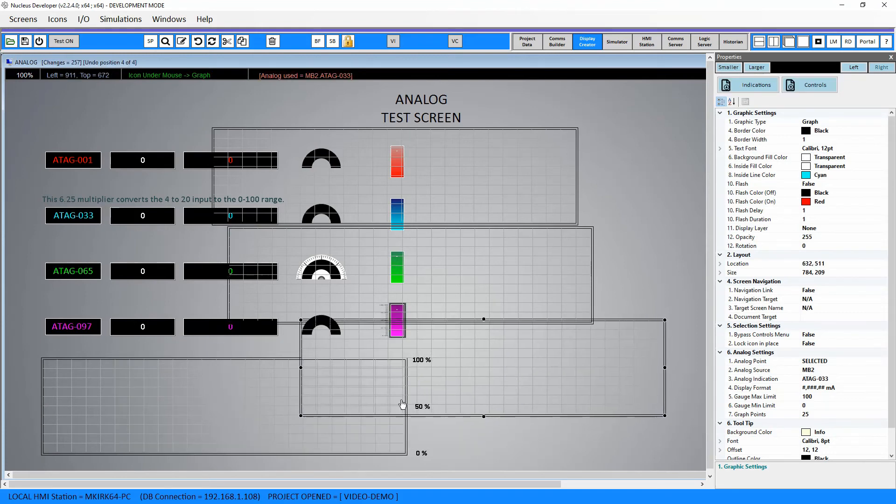
Compare the inside line color and analog indication of each of the four separated graphs
click(197, 423)
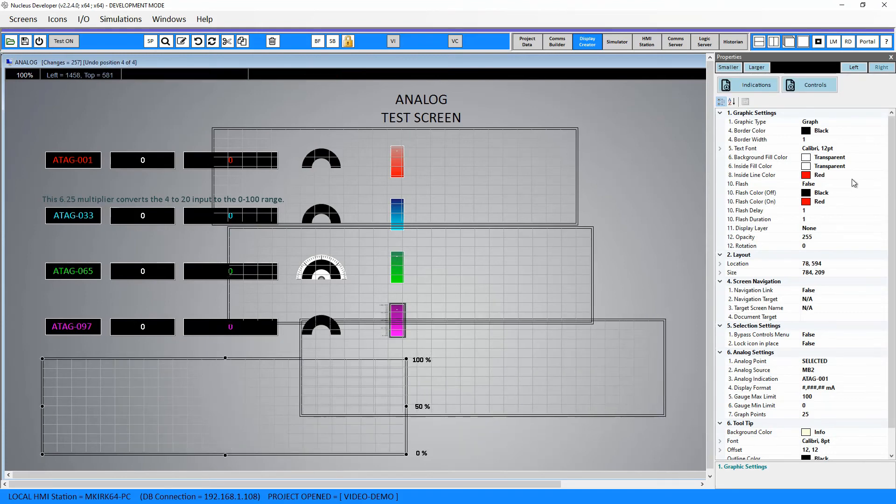
click(513, 357)
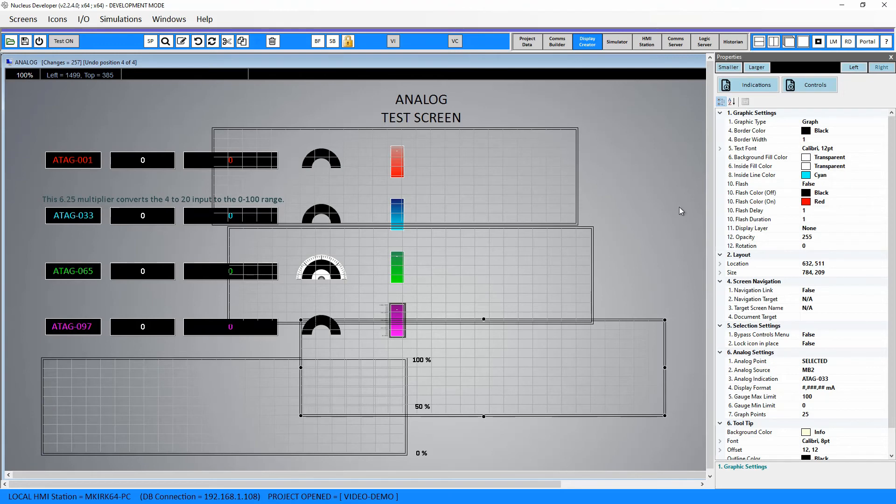
click(547, 262)
click(509, 190)
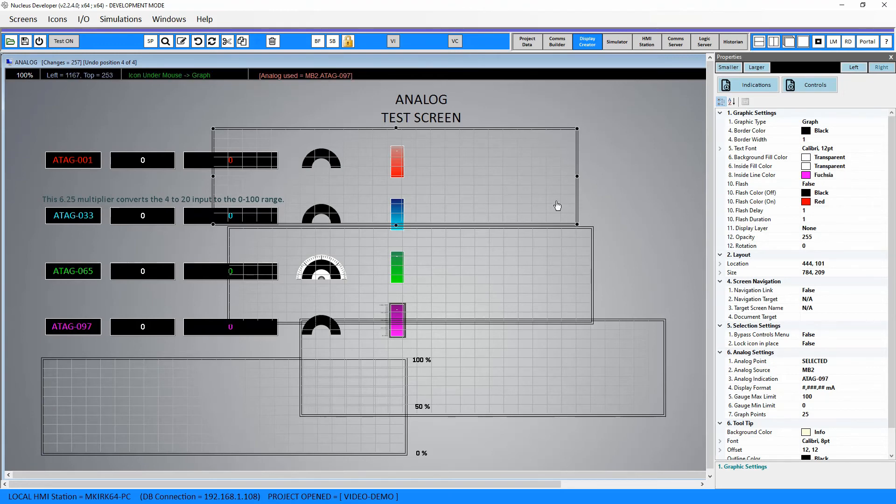
Select all four graphs and group-align them by left sides and vertically to stack them over the ATAG-001 graph
click(242, 416)
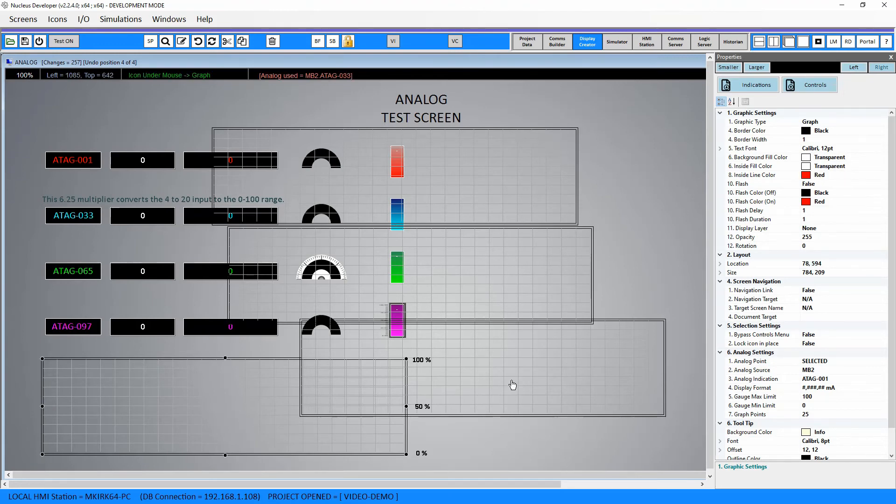
ctrl+click(512, 385)
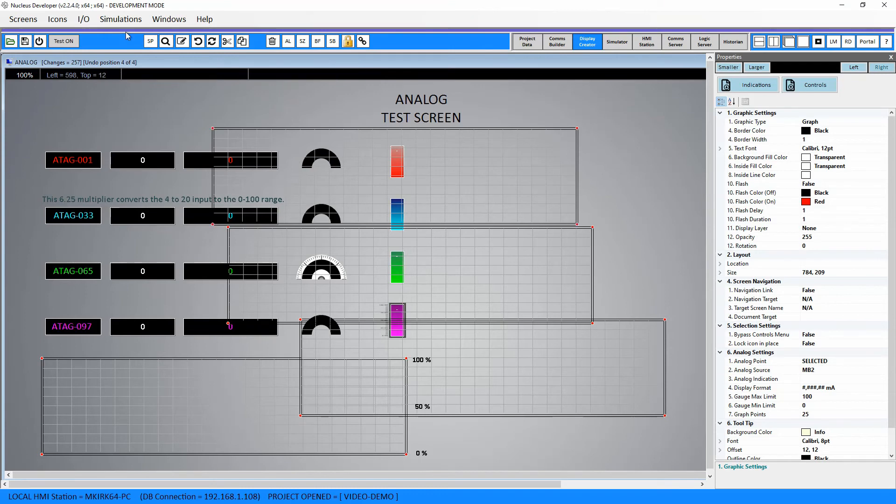
click(58, 19)
click(99, 165)
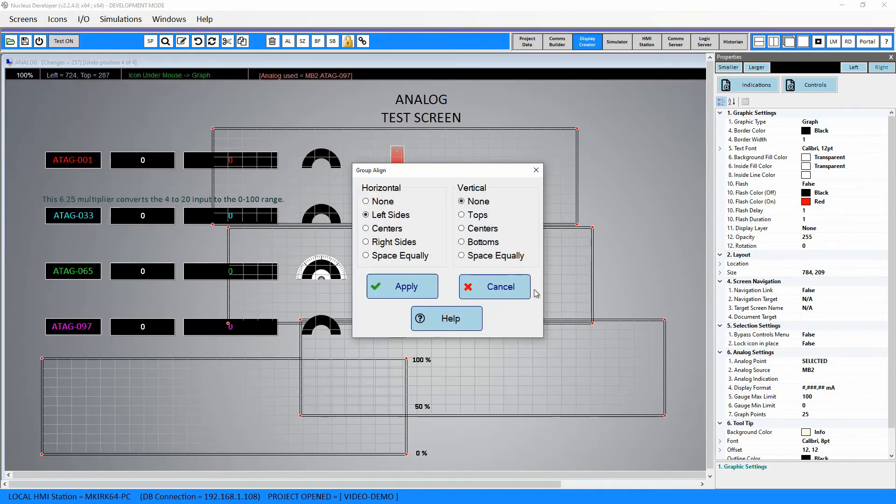
click(399, 293)
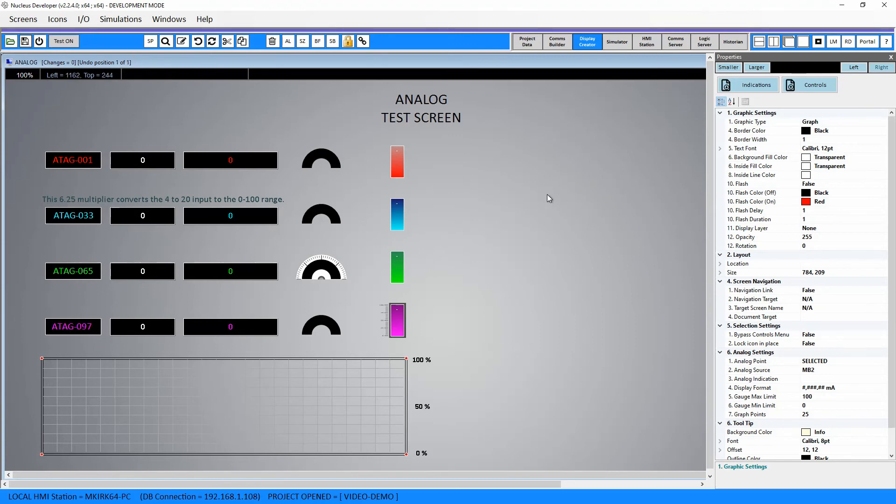
Start the HMI Station and open the ANALOGS simulation script in the Simulator
click(890, 57)
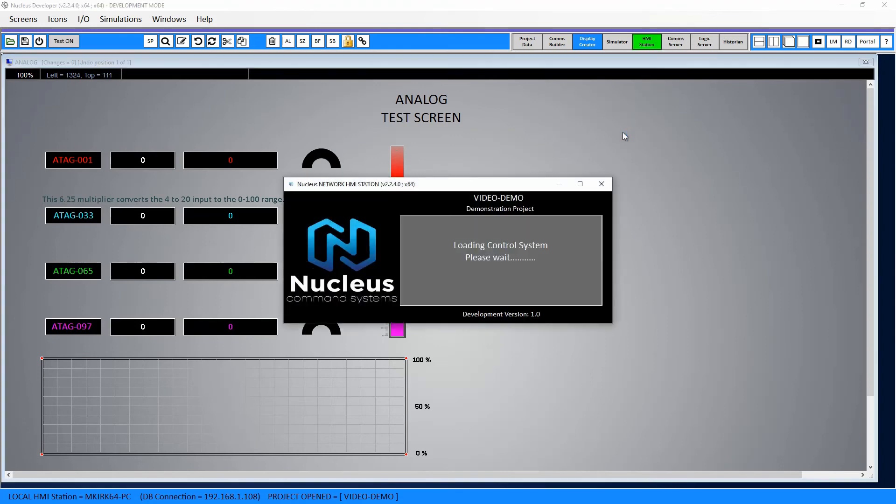
click(617, 42)
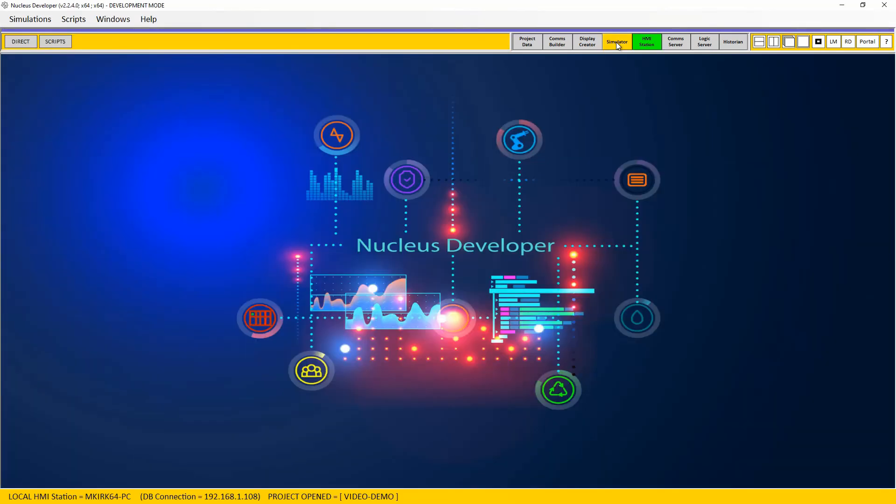
click(53, 41)
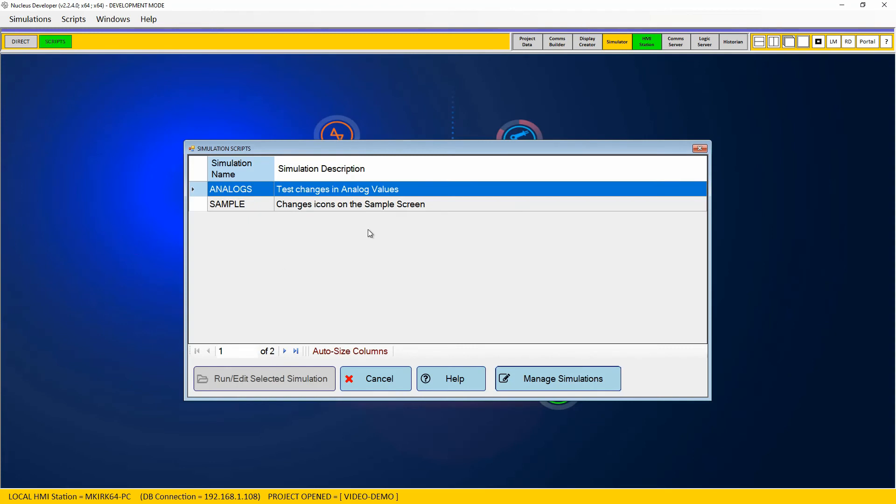
click(260, 189)
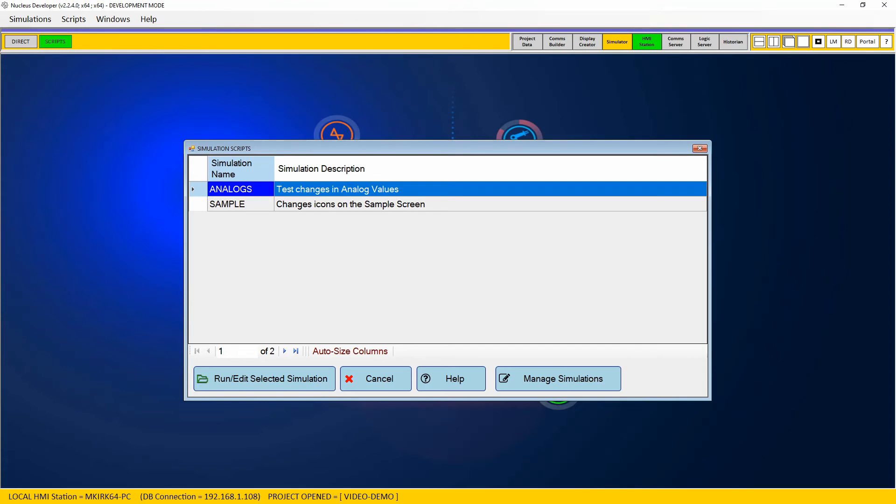
click(275, 379)
Show the Analog Screen in the HMI Station and place the simulation window beside its graphics
drag(362, 5, 822, 25)
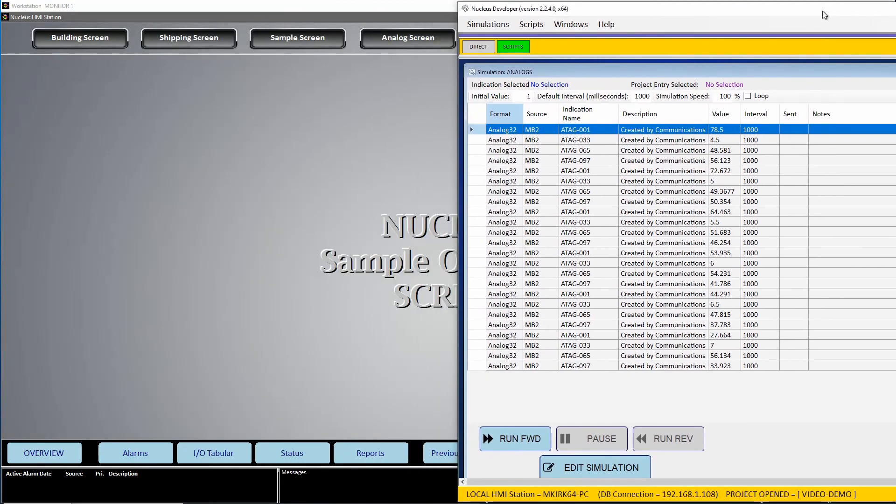
click(395, 40)
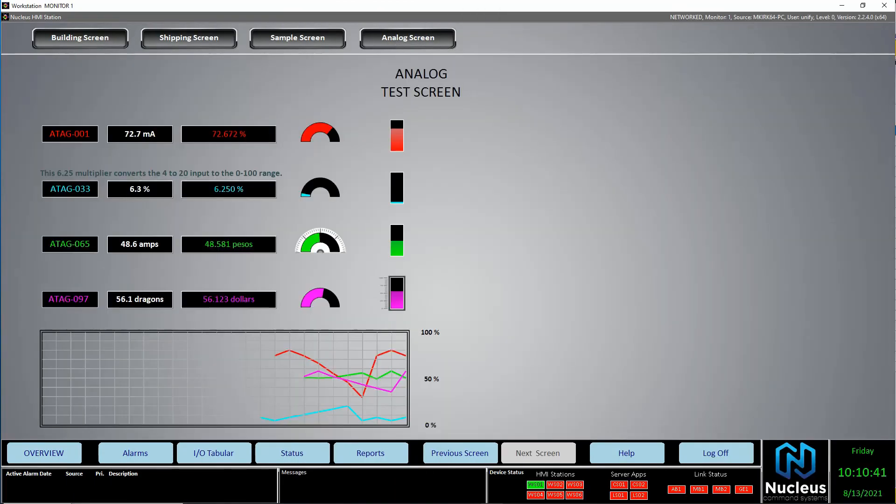
key(alt+Tab)
drag(798, 17, 796, 14)
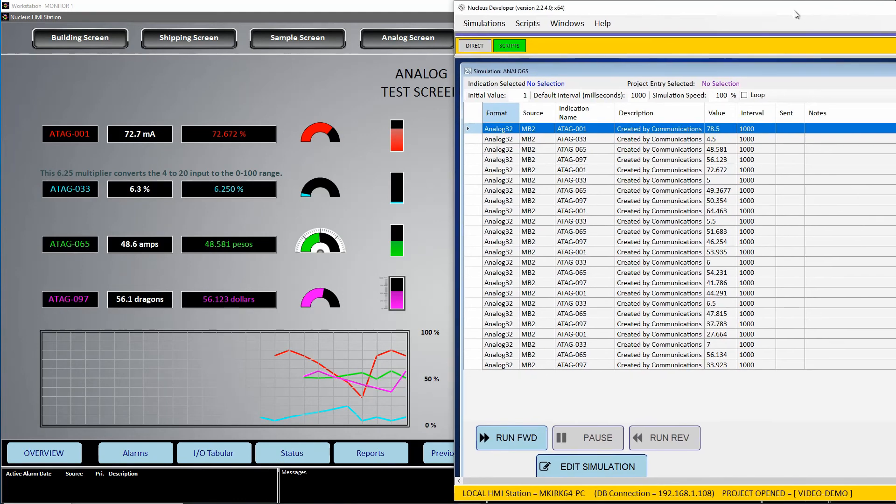
Run the ANALOGS simulation forward, pause it, and resume it
click(509, 441)
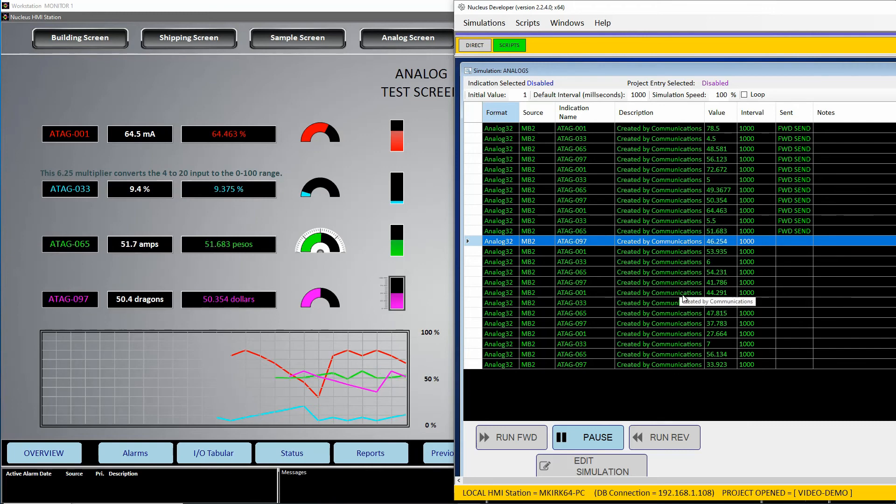
click(584, 437)
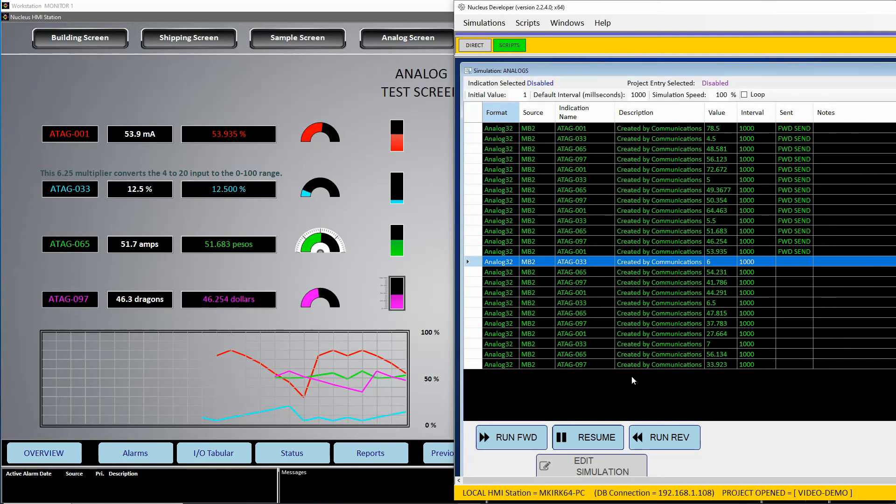
click(597, 427)
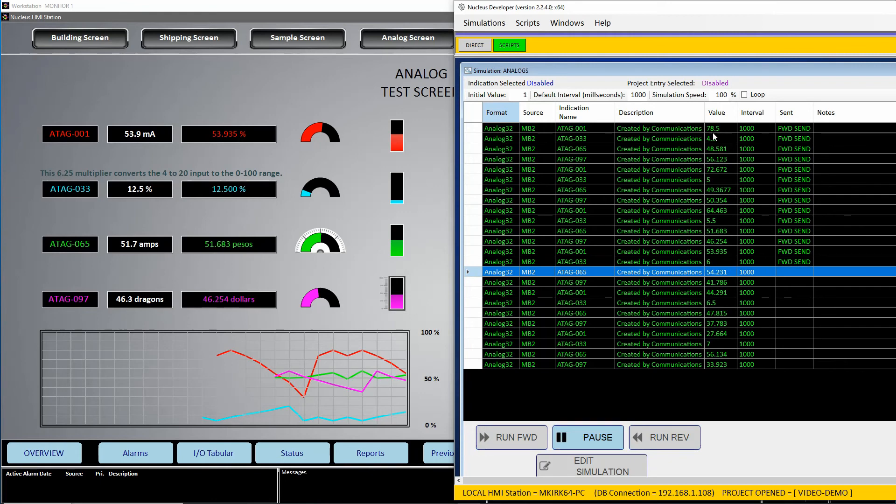
Enable looping for the ANALOGS simulation and set its simulation speed to 200 %
click(744, 94)
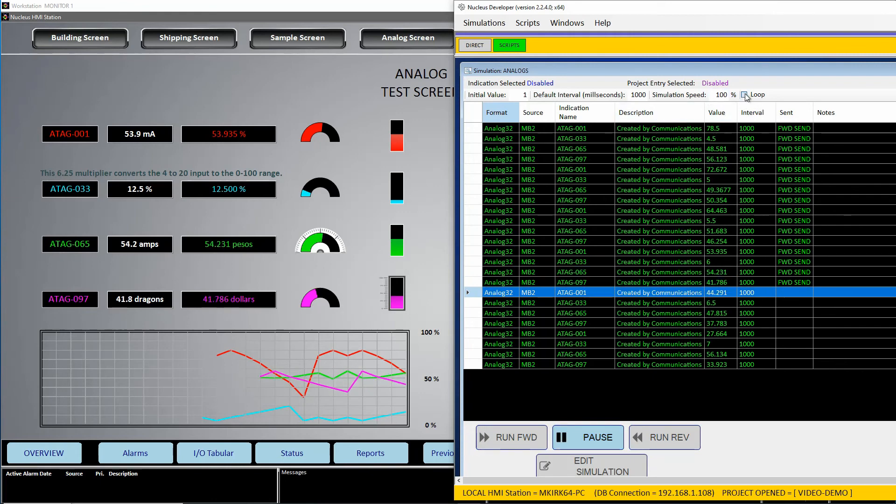
click(719, 94)
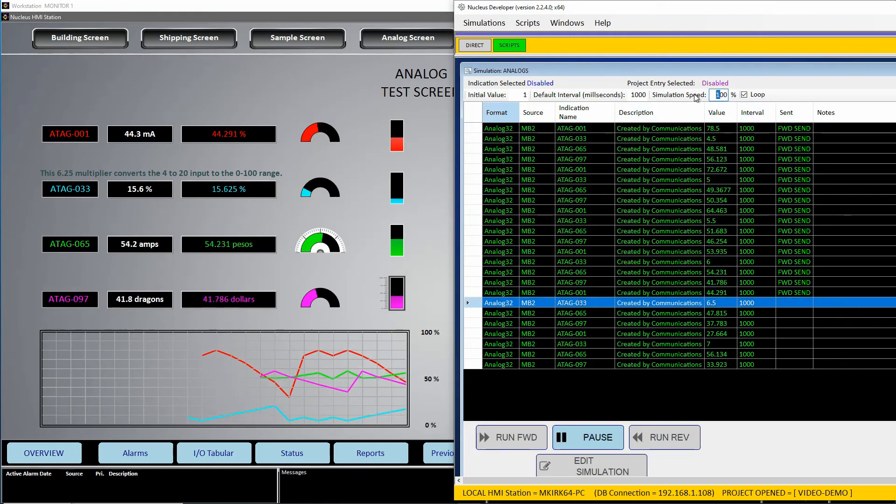
text(2)
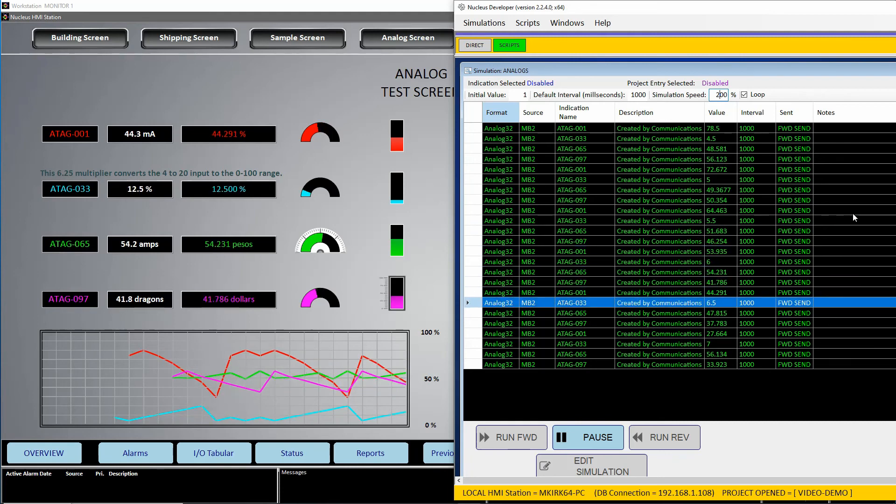
Maximize the simulation's window and pause the running ANALOGS simulation
double_click(505, 7)
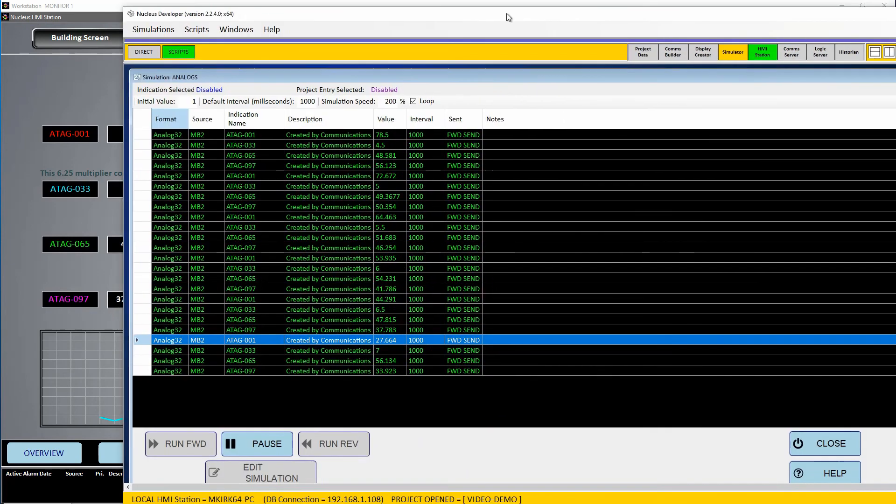
double_click(391, 17)
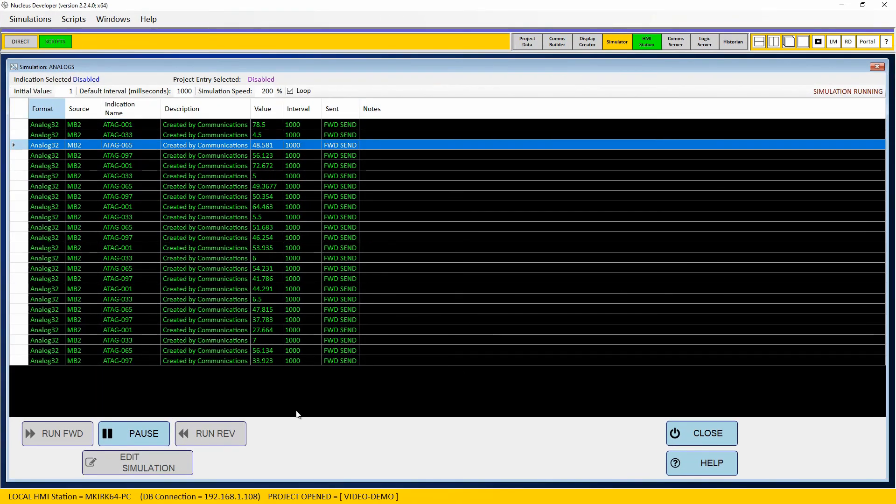
click(163, 431)
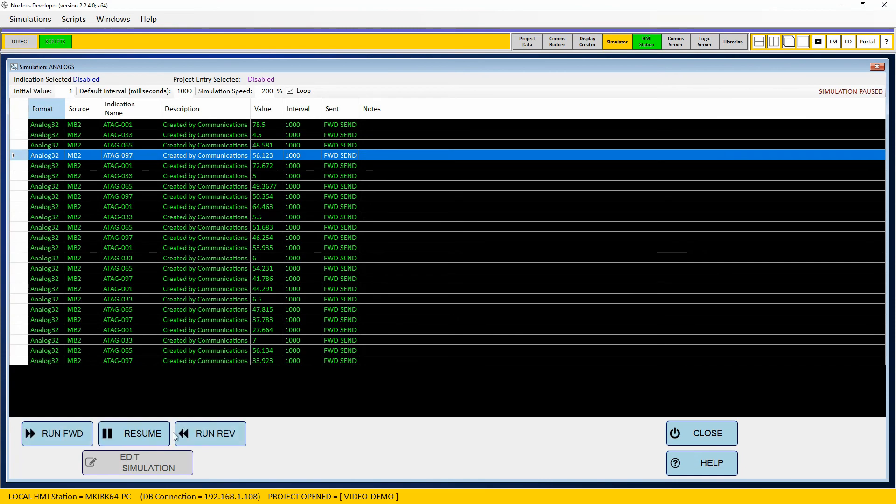
Leave the Simulator for Project Data, start the Comms Server, and bring the HMI Station's Analog Screen back up
click(532, 43)
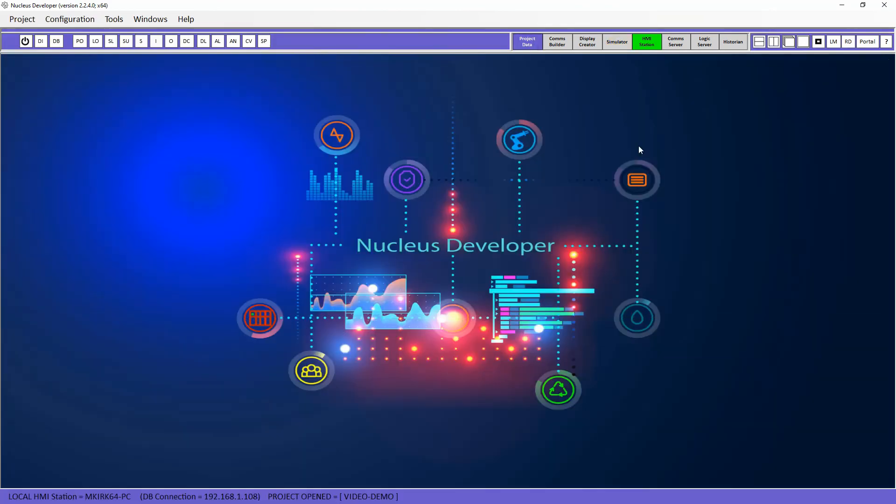
click(675, 42)
drag(658, 42, 658, 68)
click(640, 42)
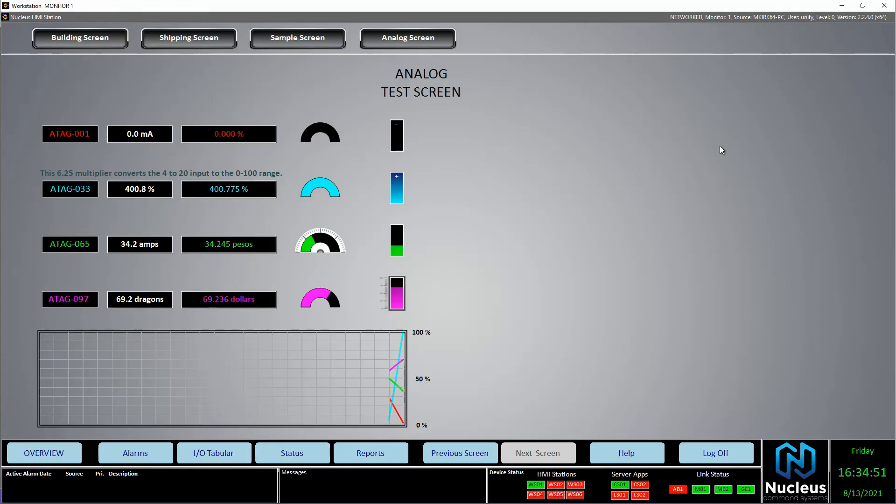
Send 45.343 to ATAG-001 from its value field on the Analog Screen, and replace it with 65.34
click(119, 137)
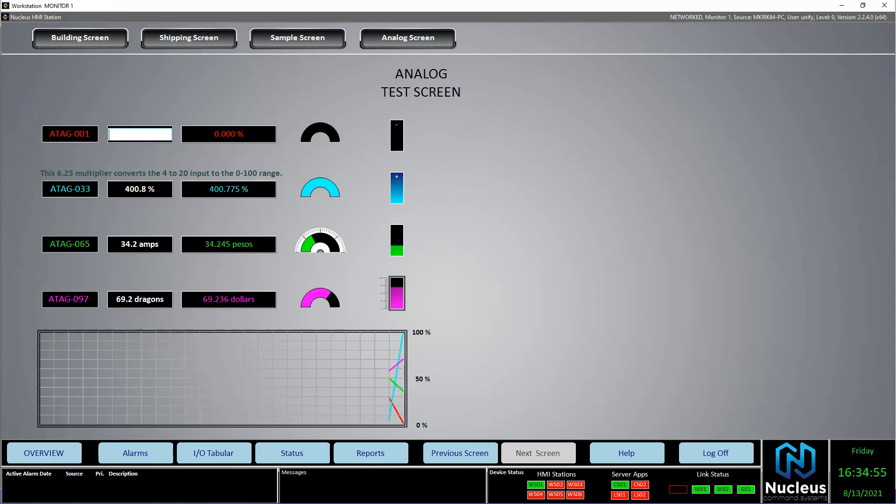
text(45.343)
key(Return)
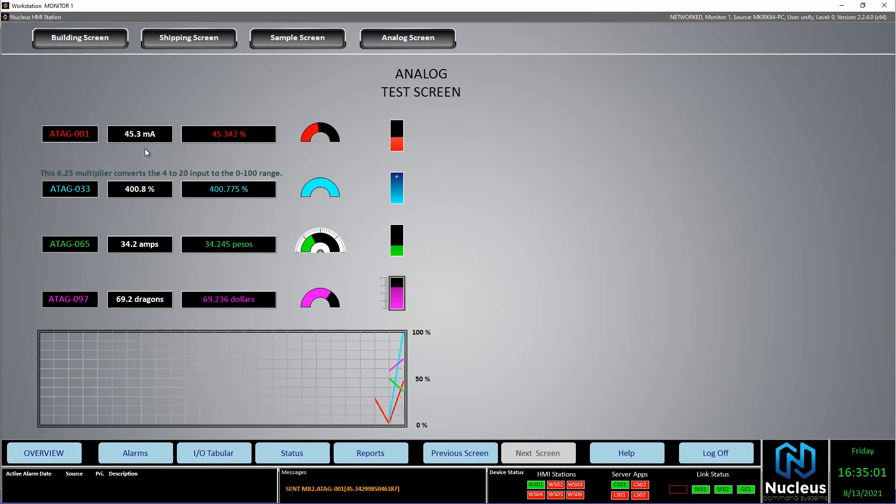
click(136, 135)
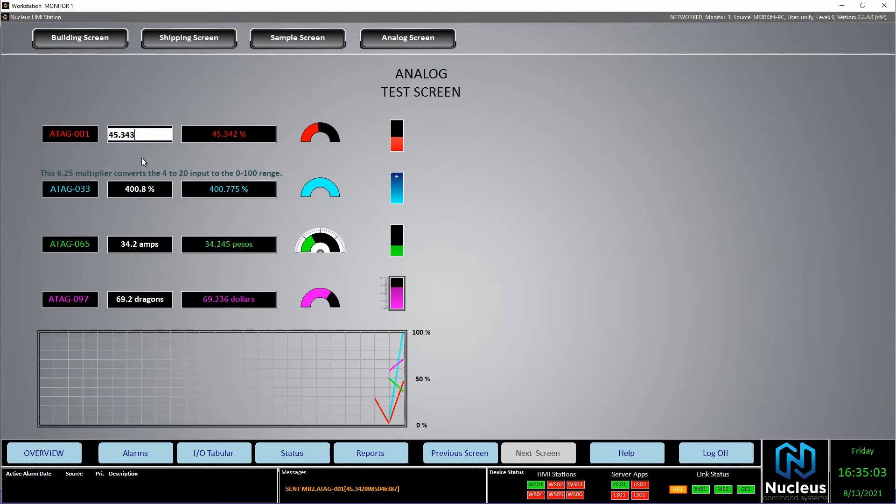
drag(137, 134, 17, 140)
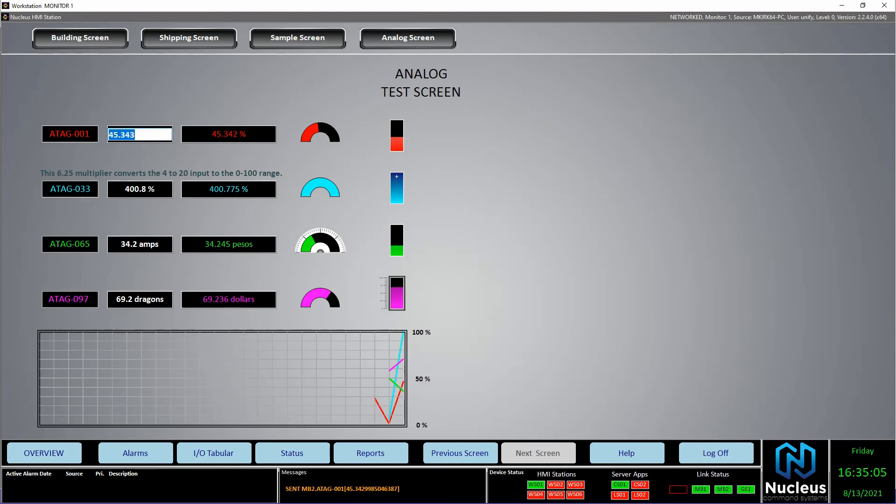
text(65.34)
key(Return)
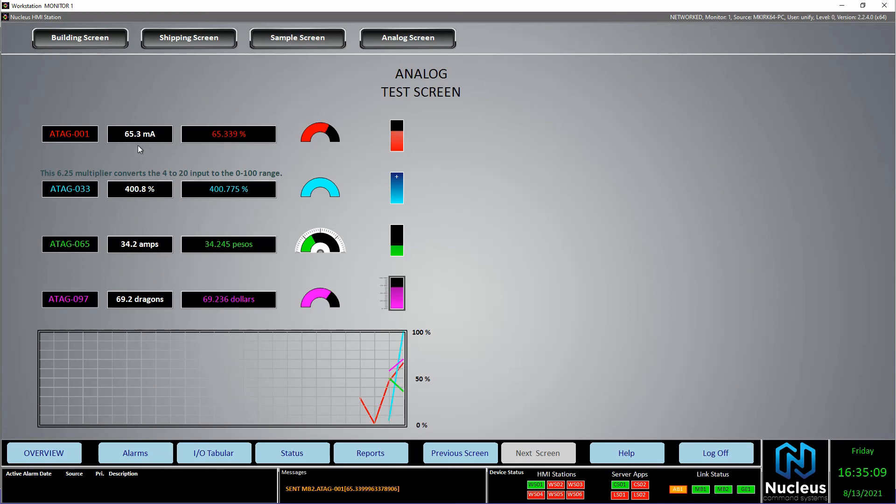
Send 14 to ATAG-033 from its value field, and replace it with 16
click(140, 192)
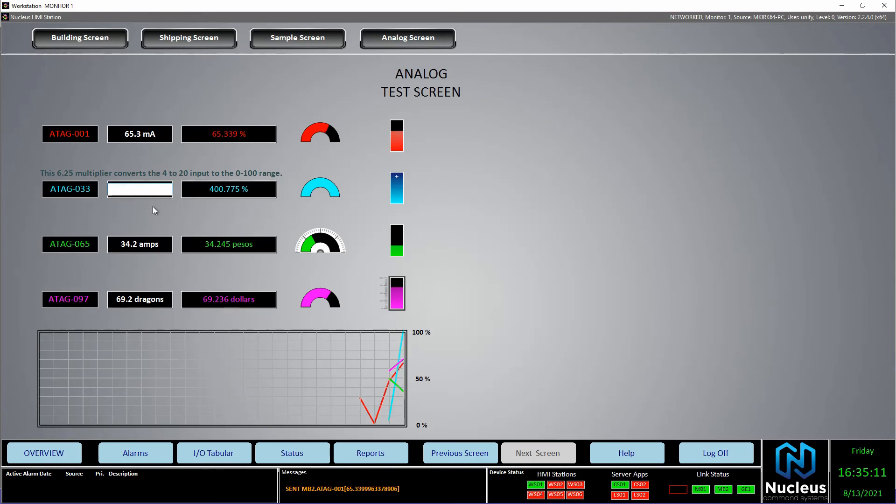
text(14)
key(Return)
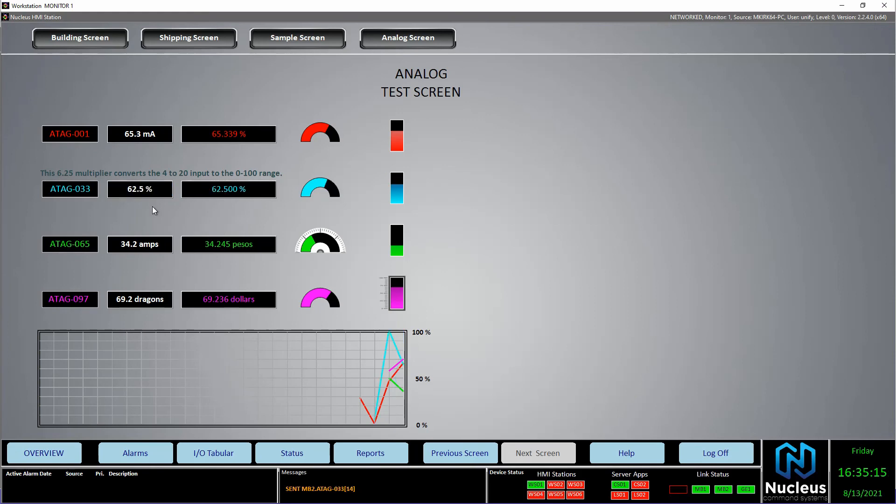
click(143, 189)
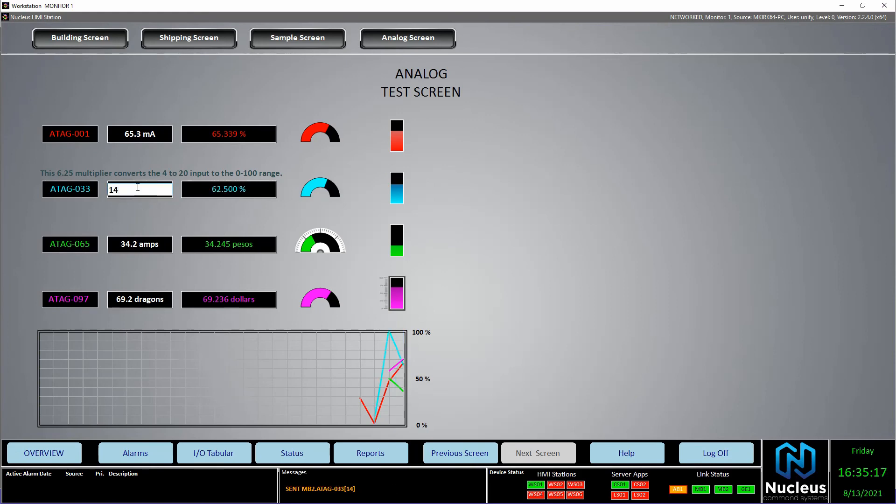
drag(138, 187, 81, 191)
text(16)
key(Return)
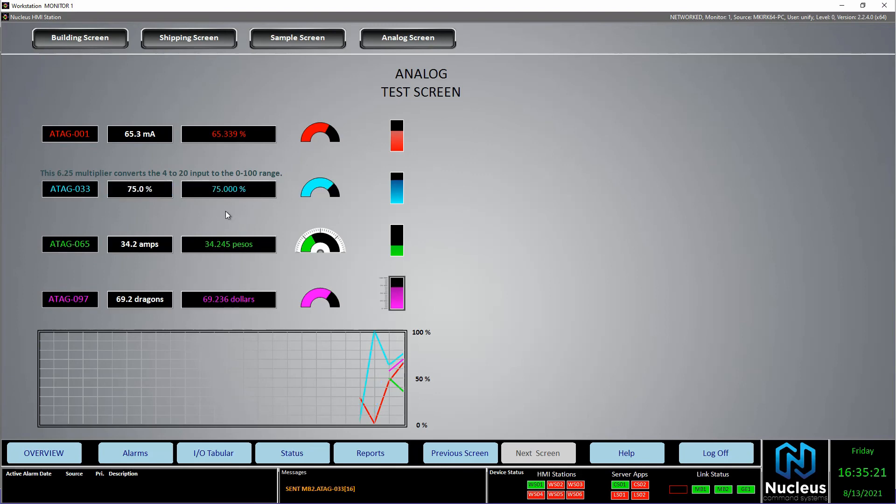
Send 98.1234 to ATAG-065 and 76.234 to ATAG-097 from their value fields
click(149, 247)
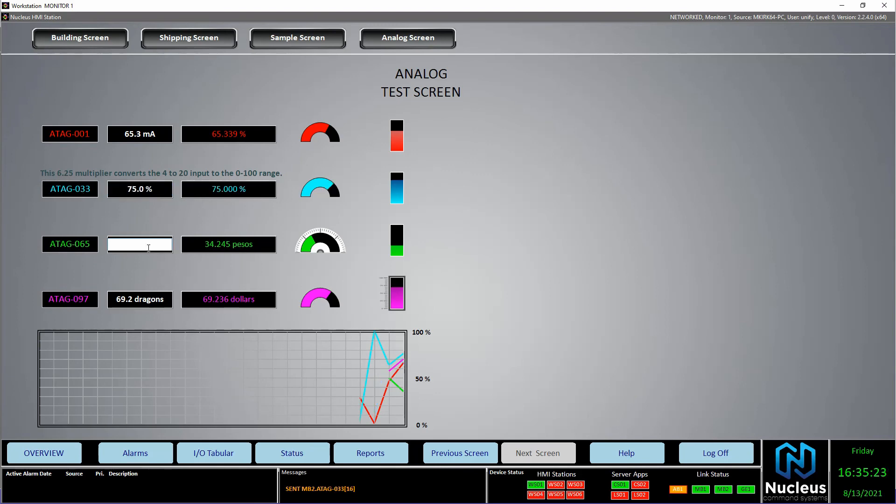
text(98.1234)
key(Return)
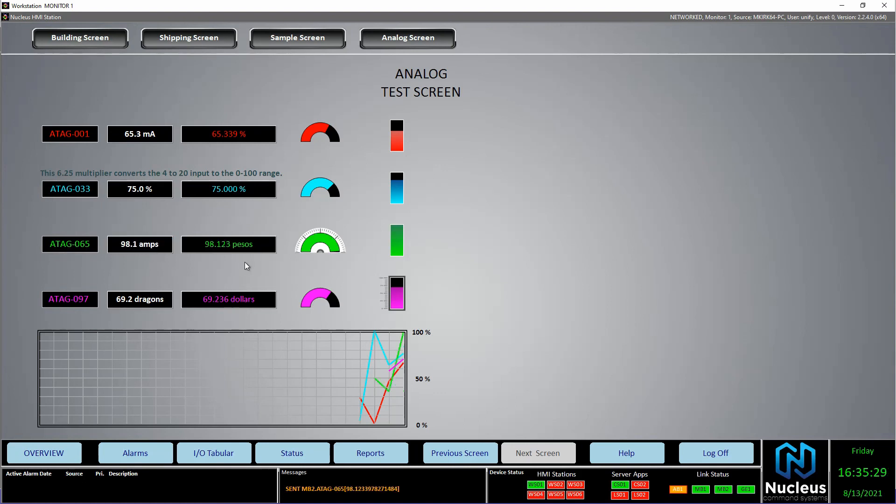
click(139, 299)
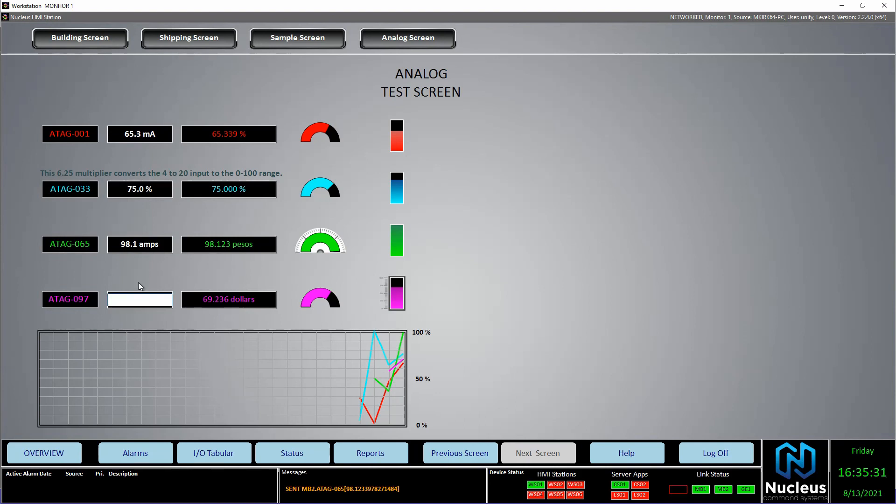
text(76.234)
key(Return)
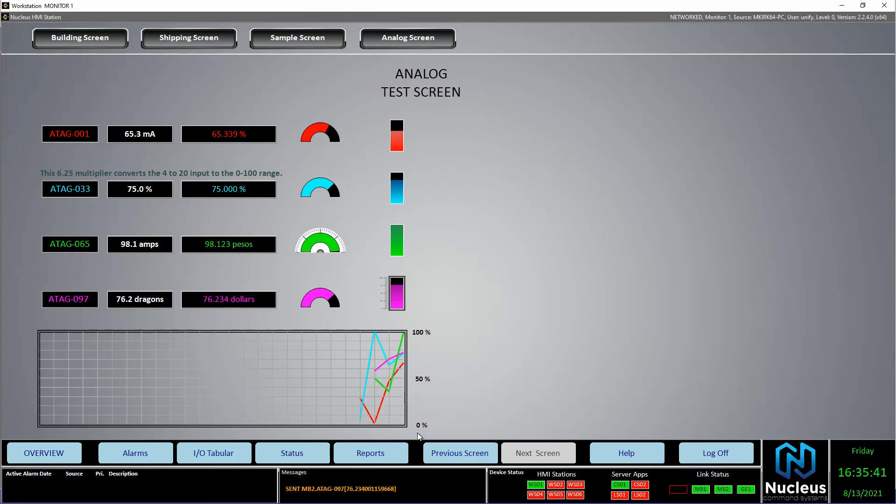
Show the I/O Tabular view filtered to source MB2 to check the analog values
click(213, 456)
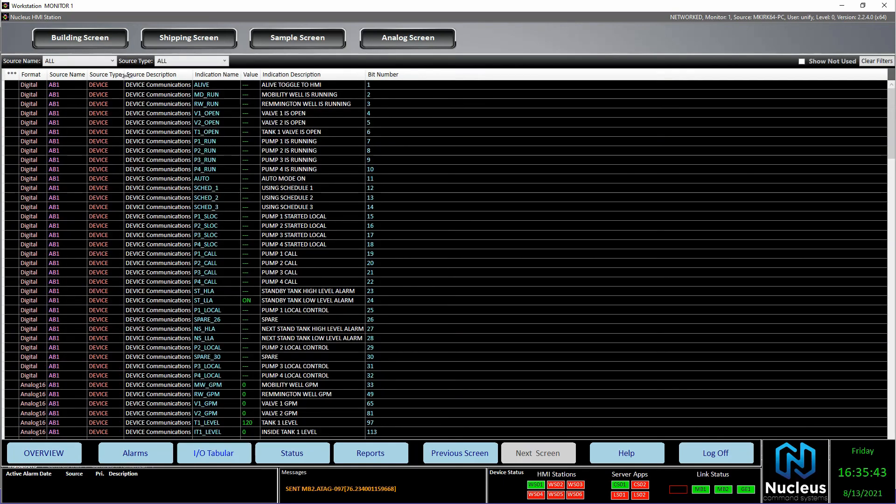
click(113, 61)
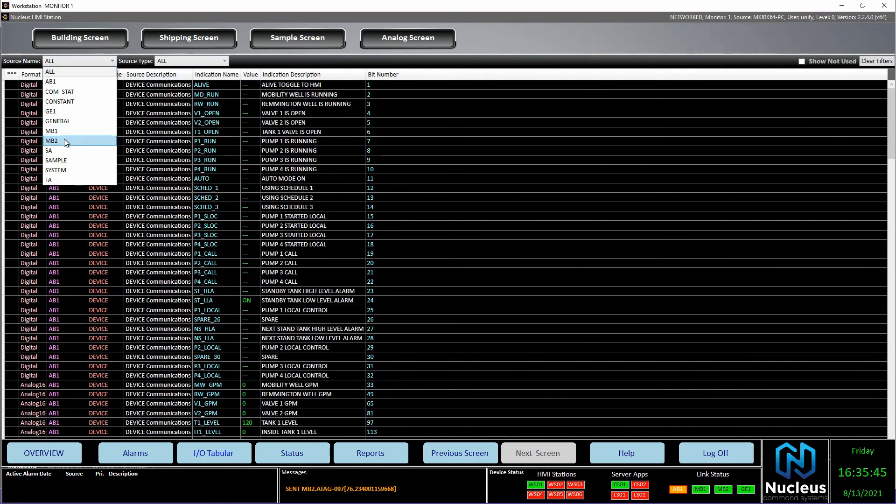
click(63, 140)
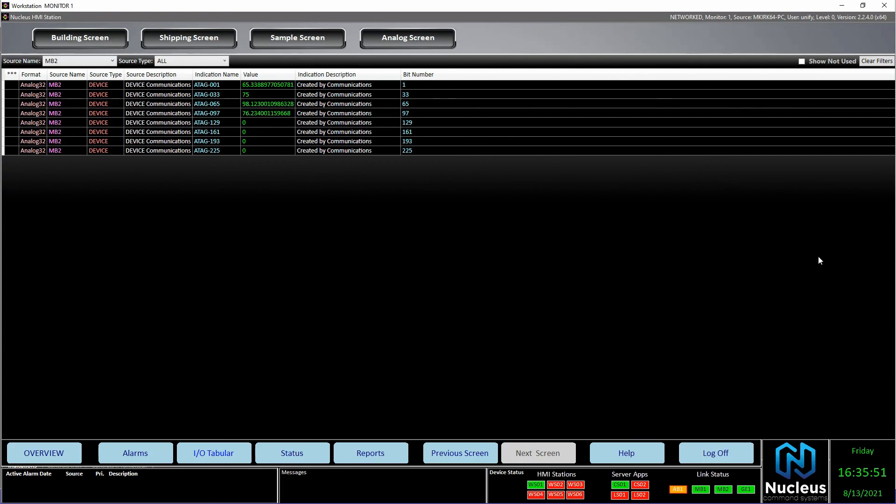
Minimize the HMI Station and shut down the Comms Server from Nucleus Developer
click(843, 7)
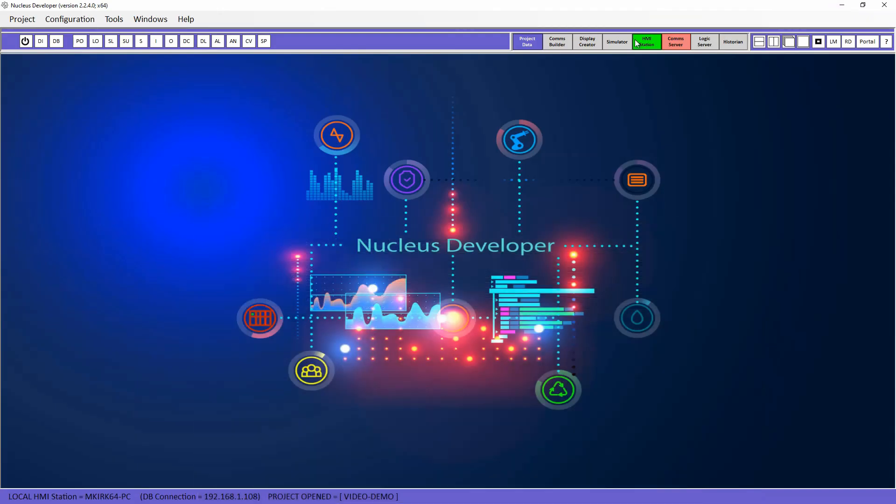
click(662, 46)
click(853, 68)
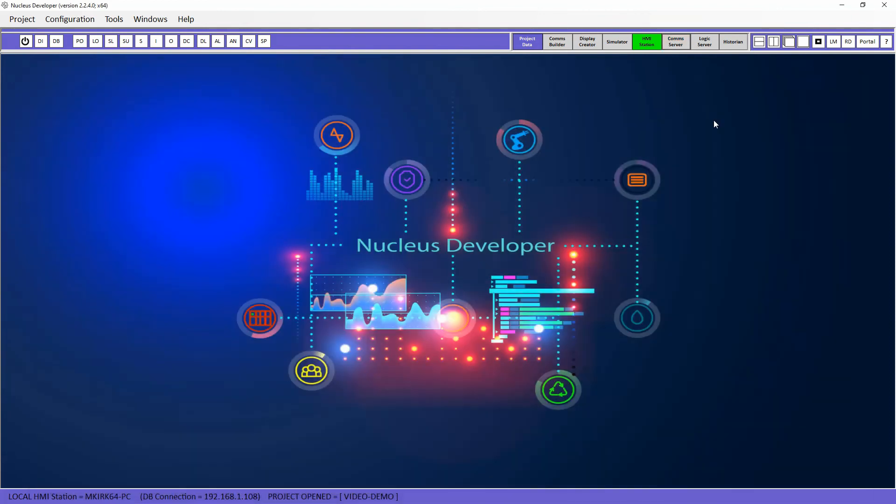